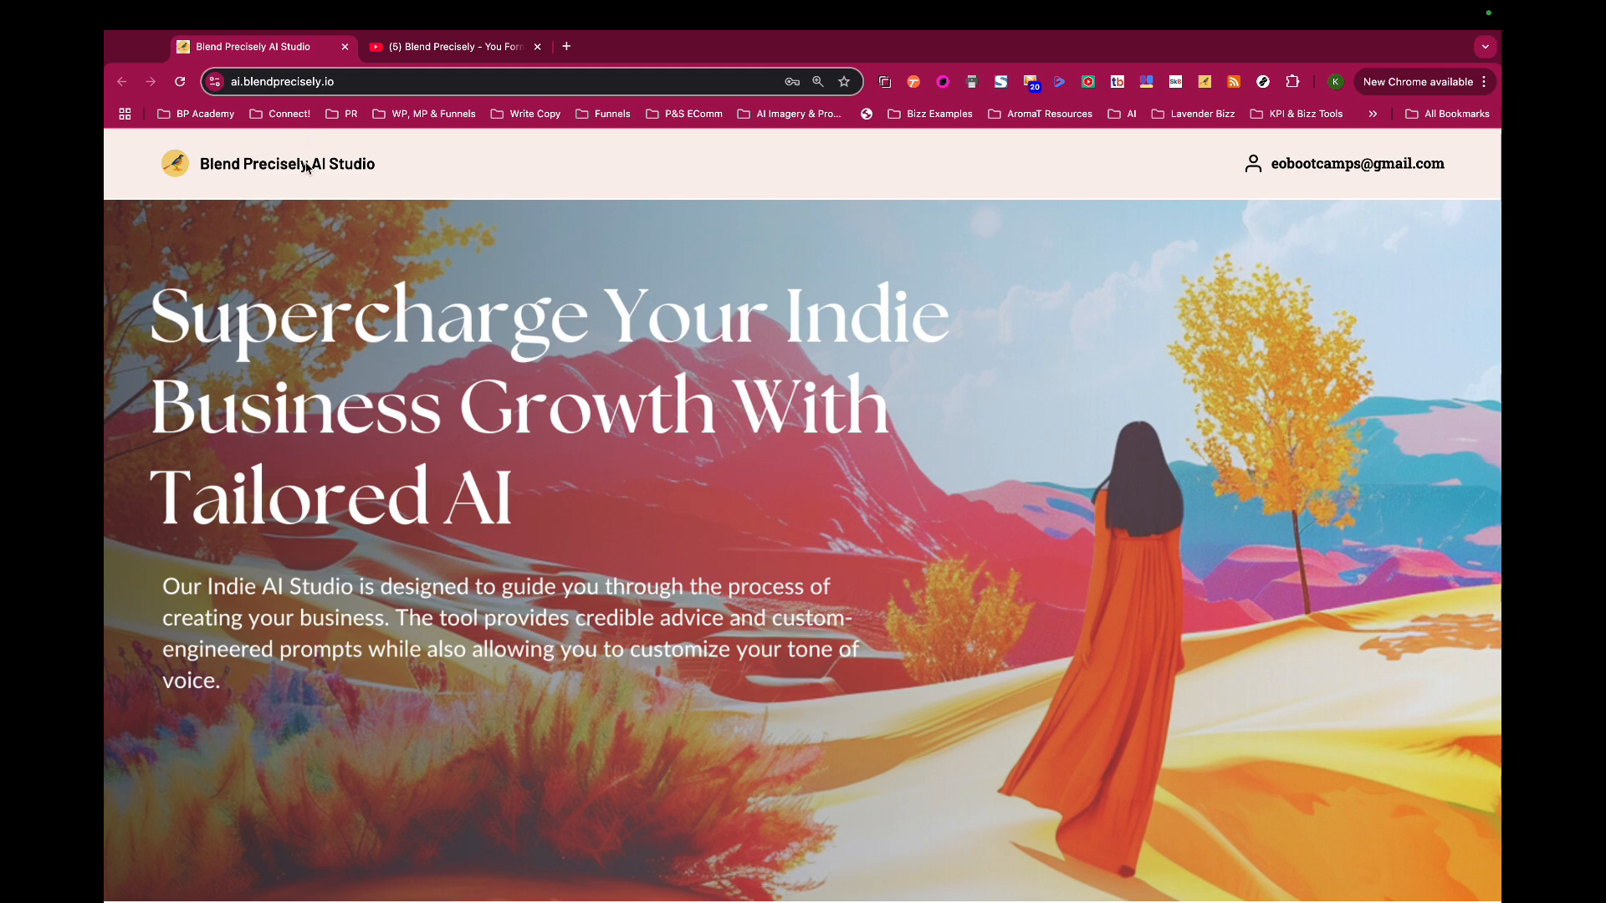
Open the YouTube SEO Optimization tool in the Content Creation group and read its description
left_click(1307, 170)
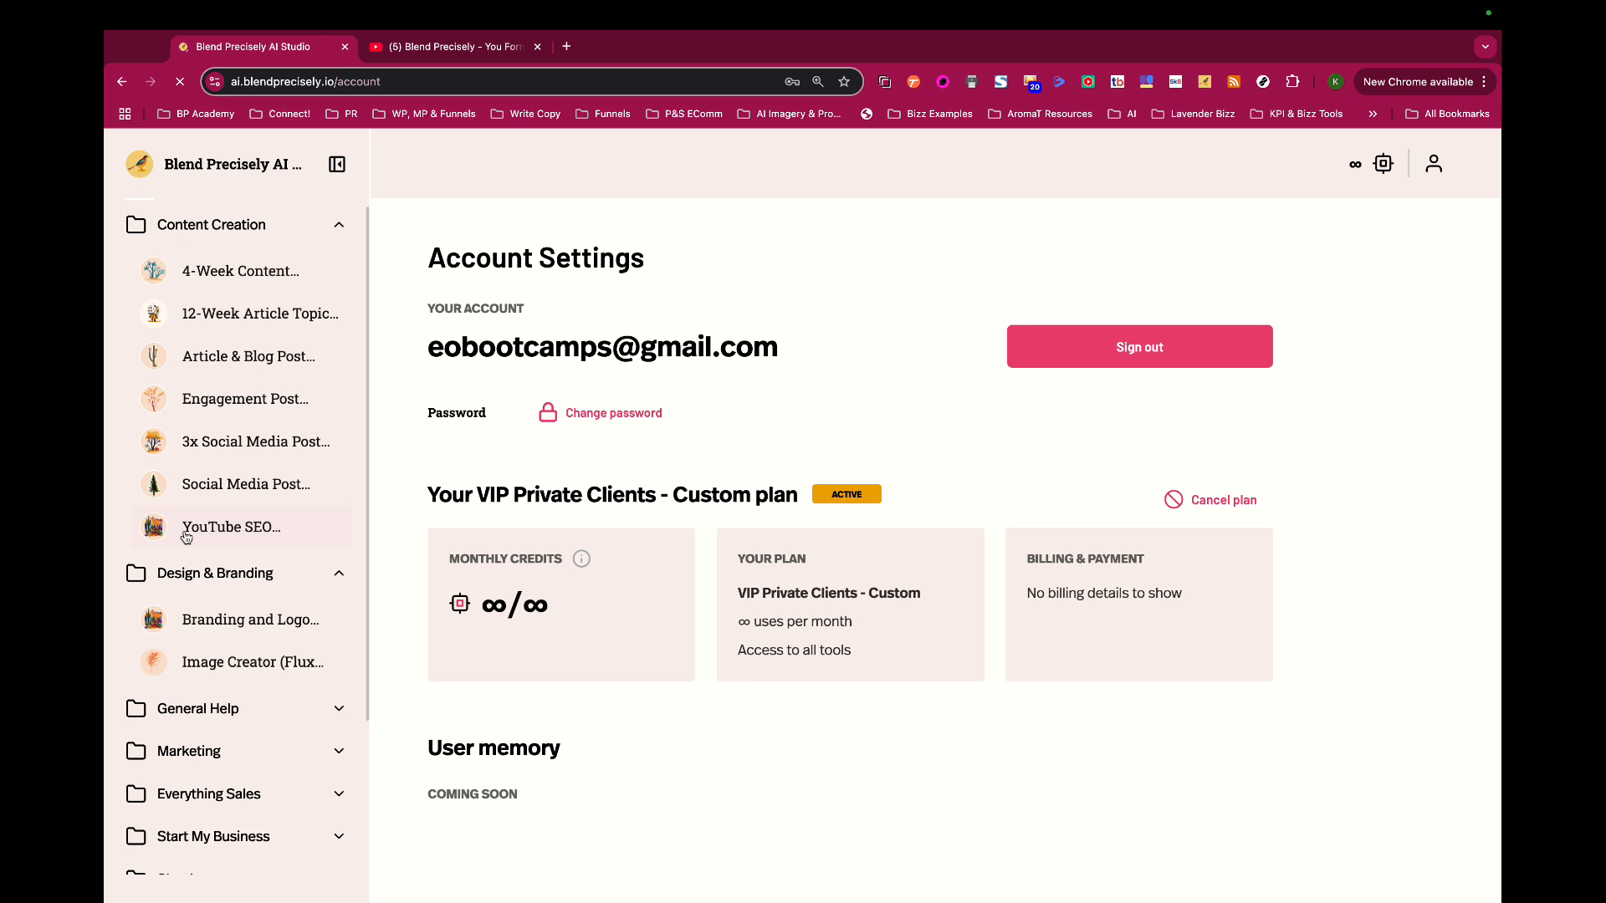
left_click(243, 527)
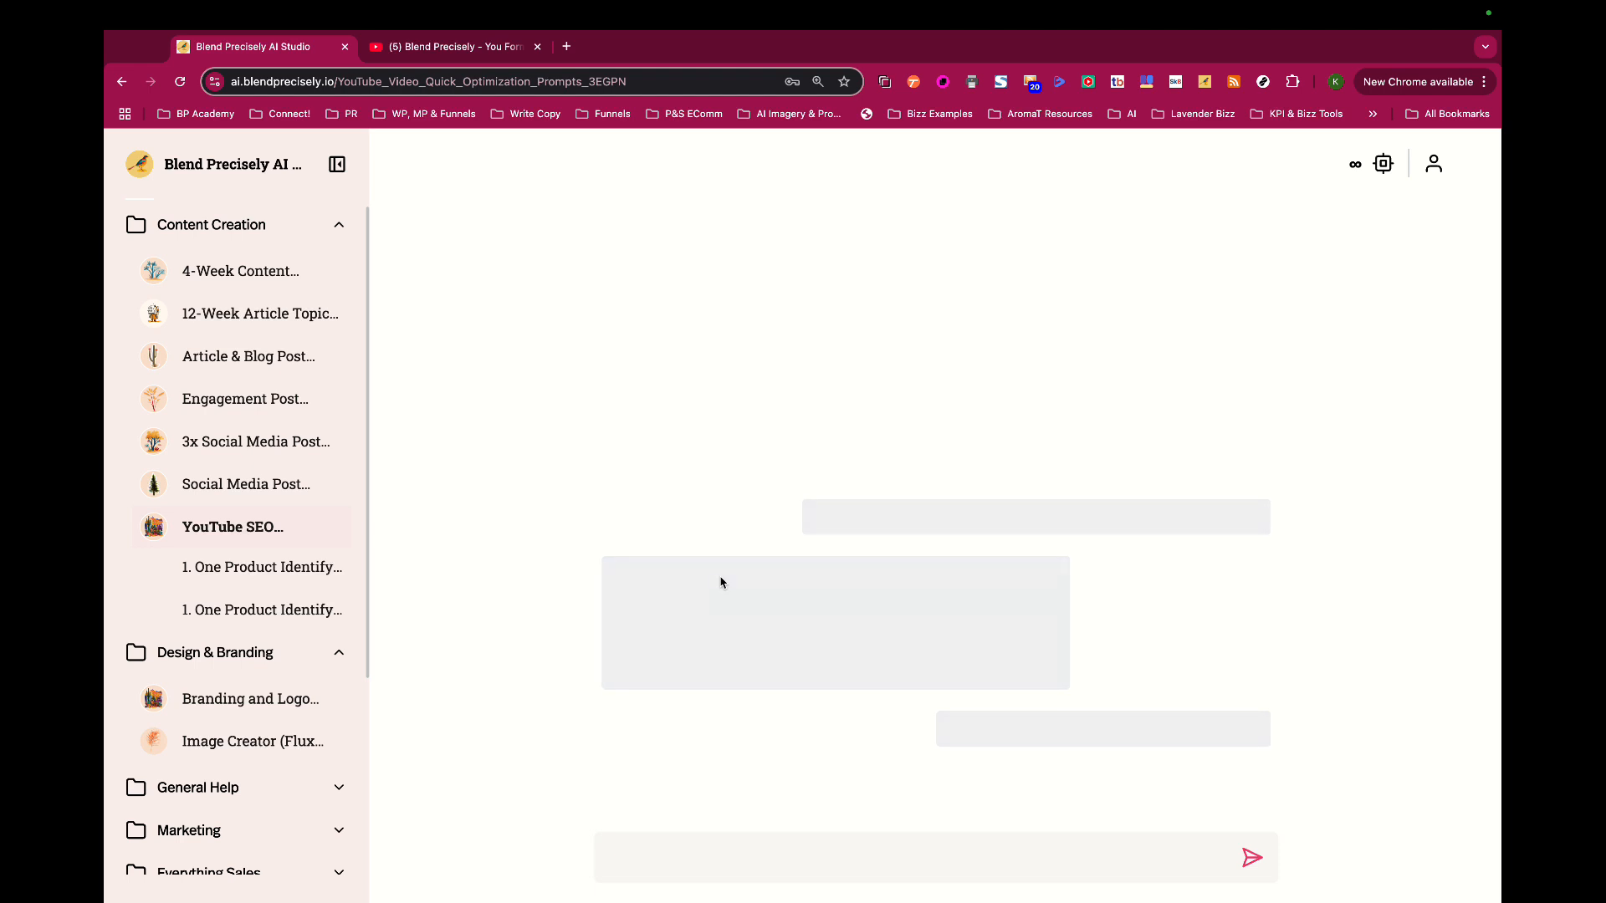
left_click(1036, 399)
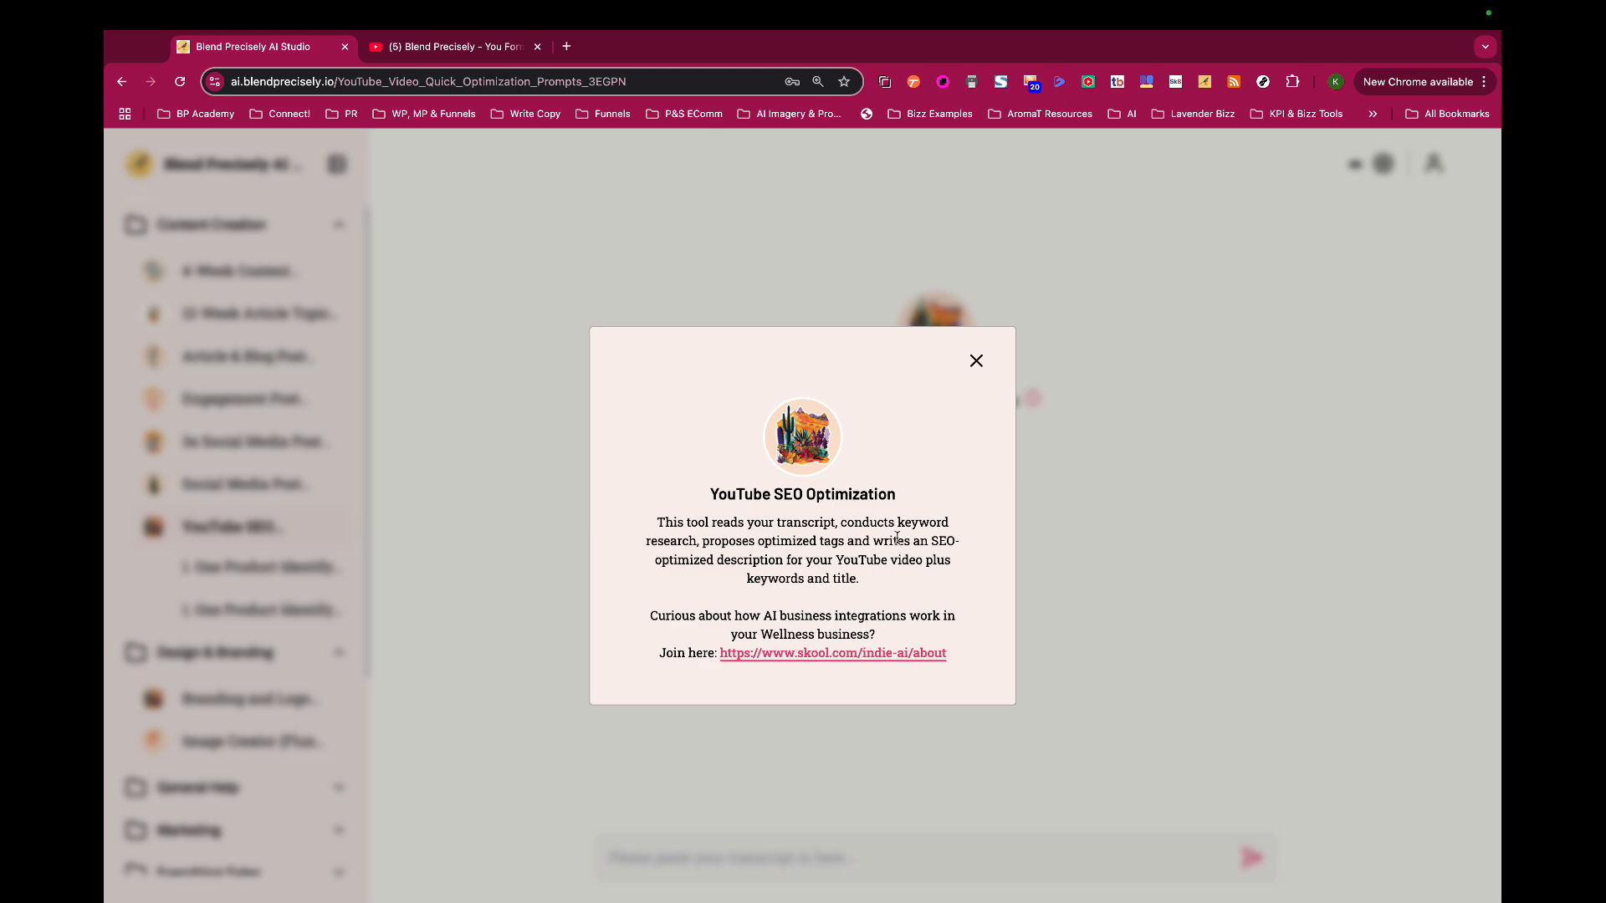
left_click(976, 360)
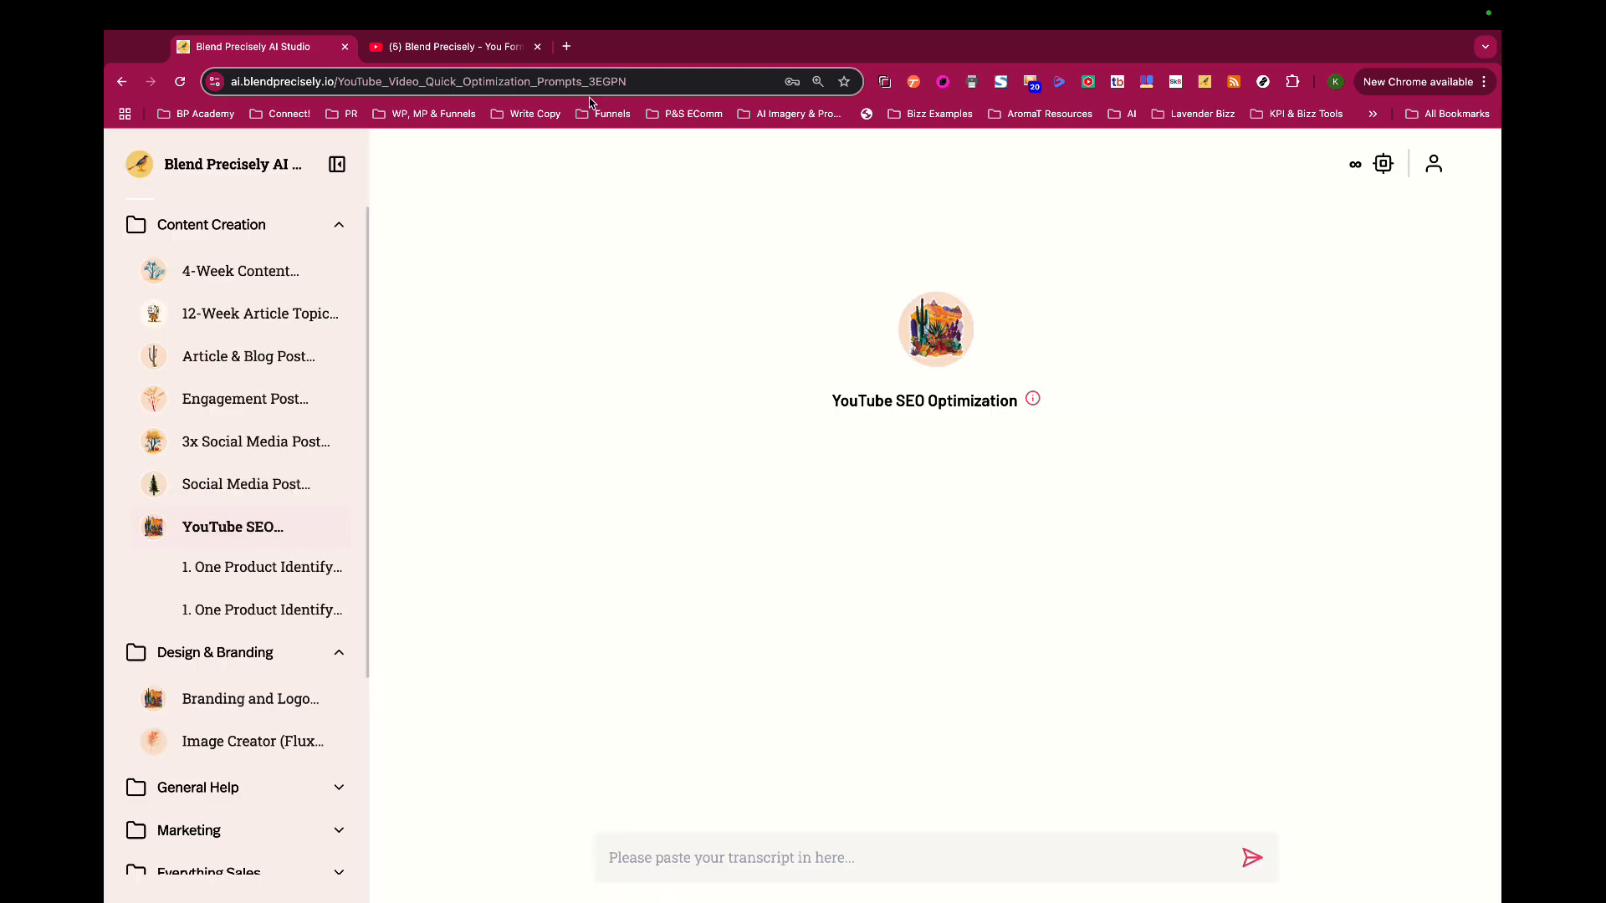
Switch to the Blend Precisely YouTube channel, open the #182 live stream about converting aromatherapy recipes, and expand its transcript
left_click(451, 48)
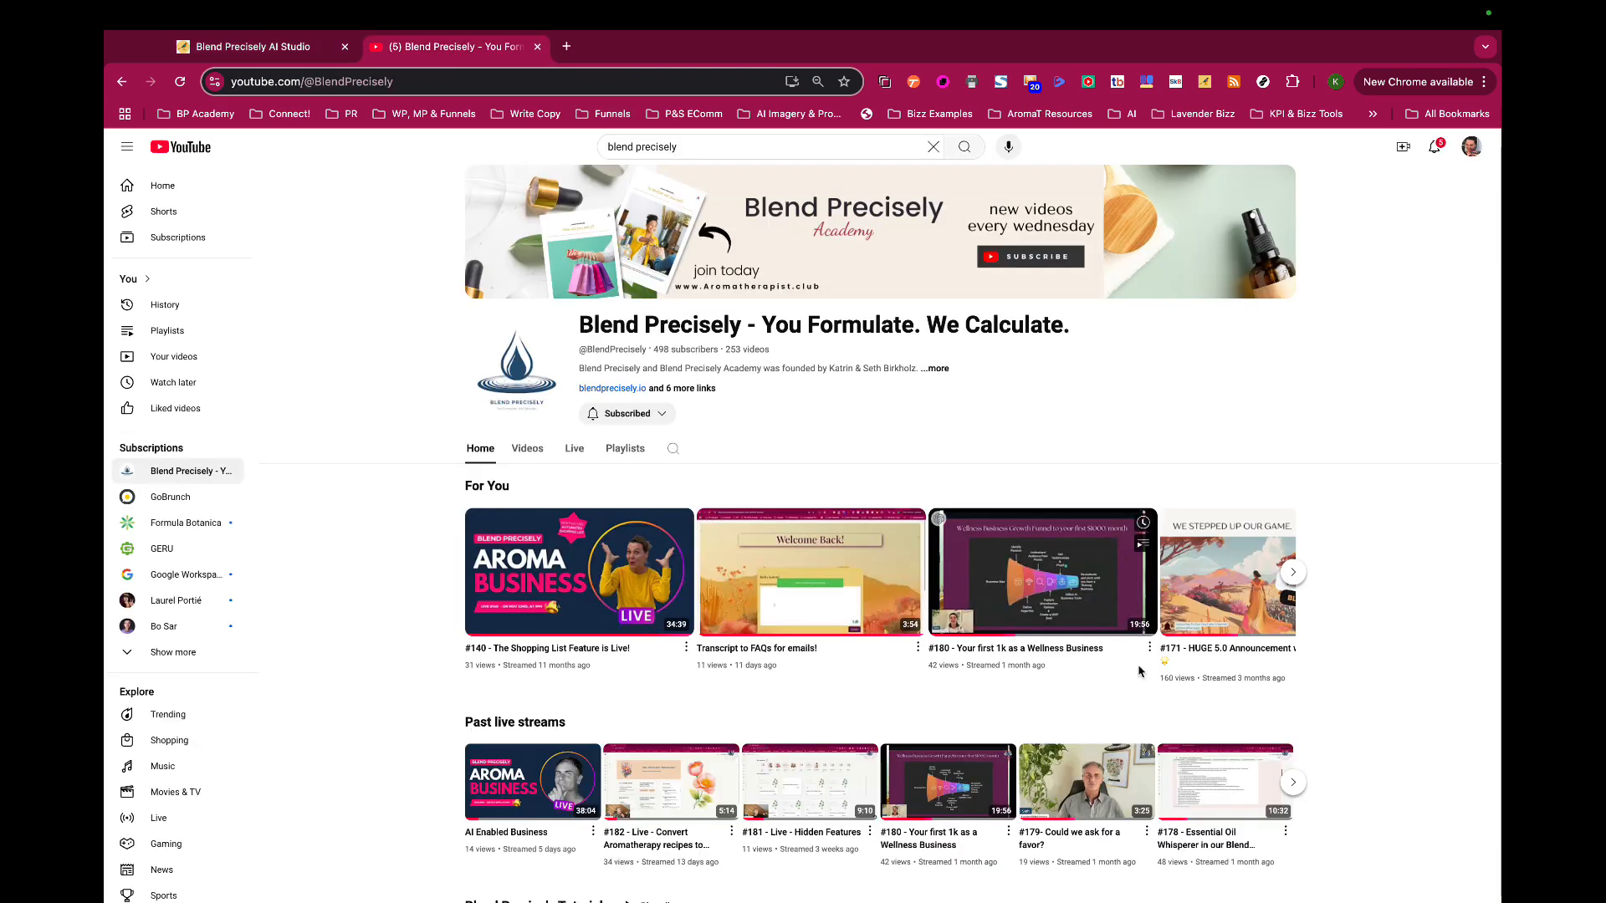
scroll(1127, 612, "down", 4)
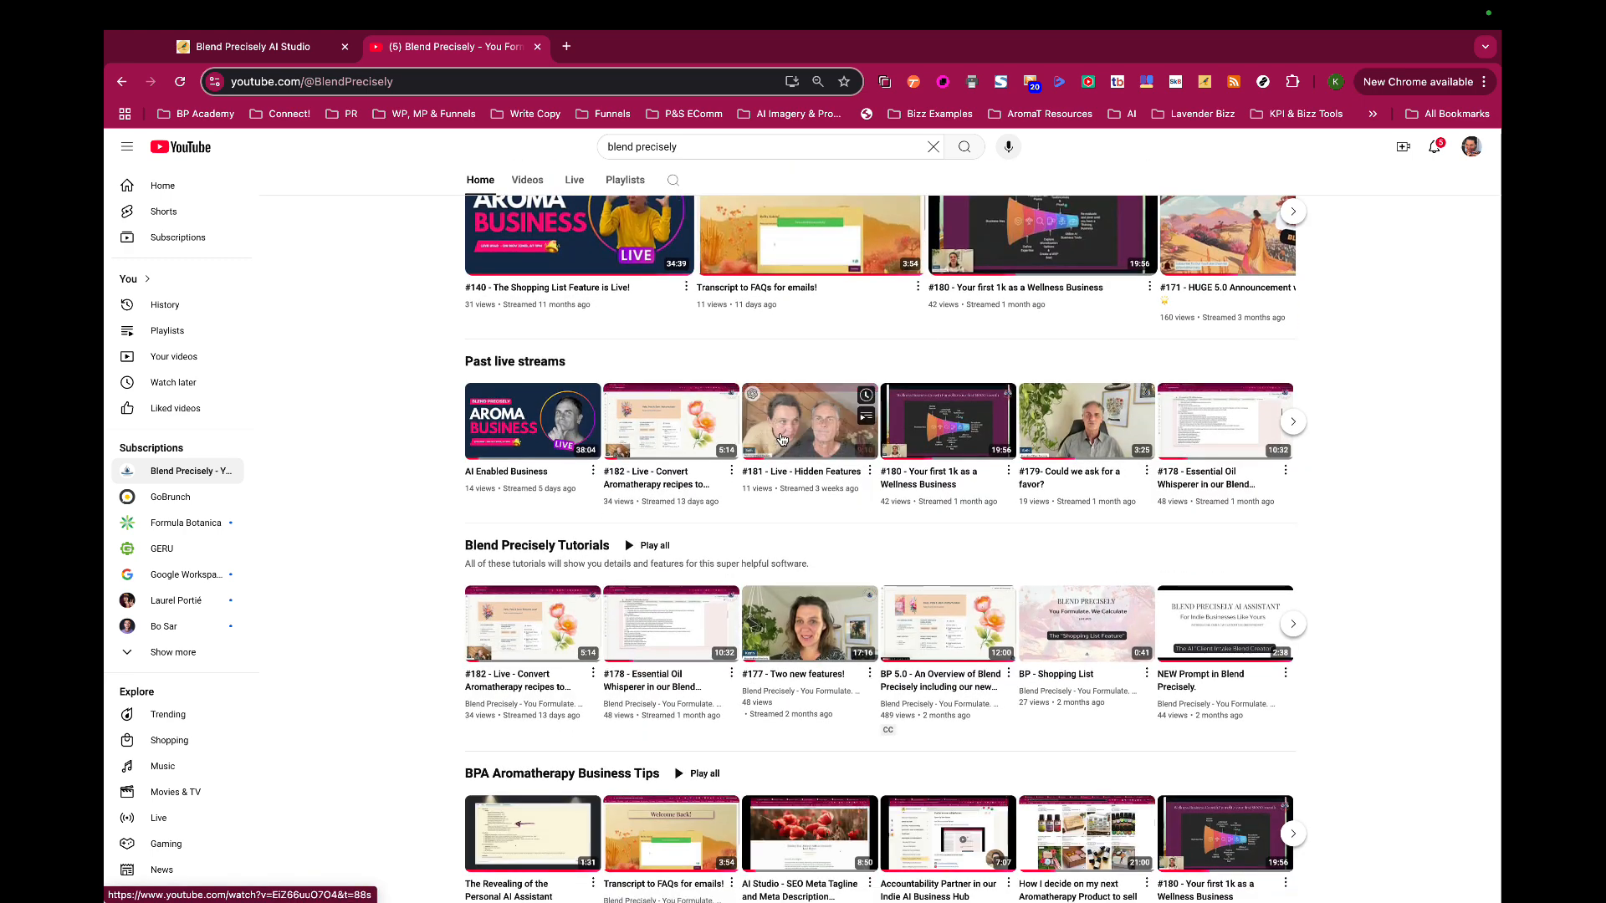
left_click(660, 421)
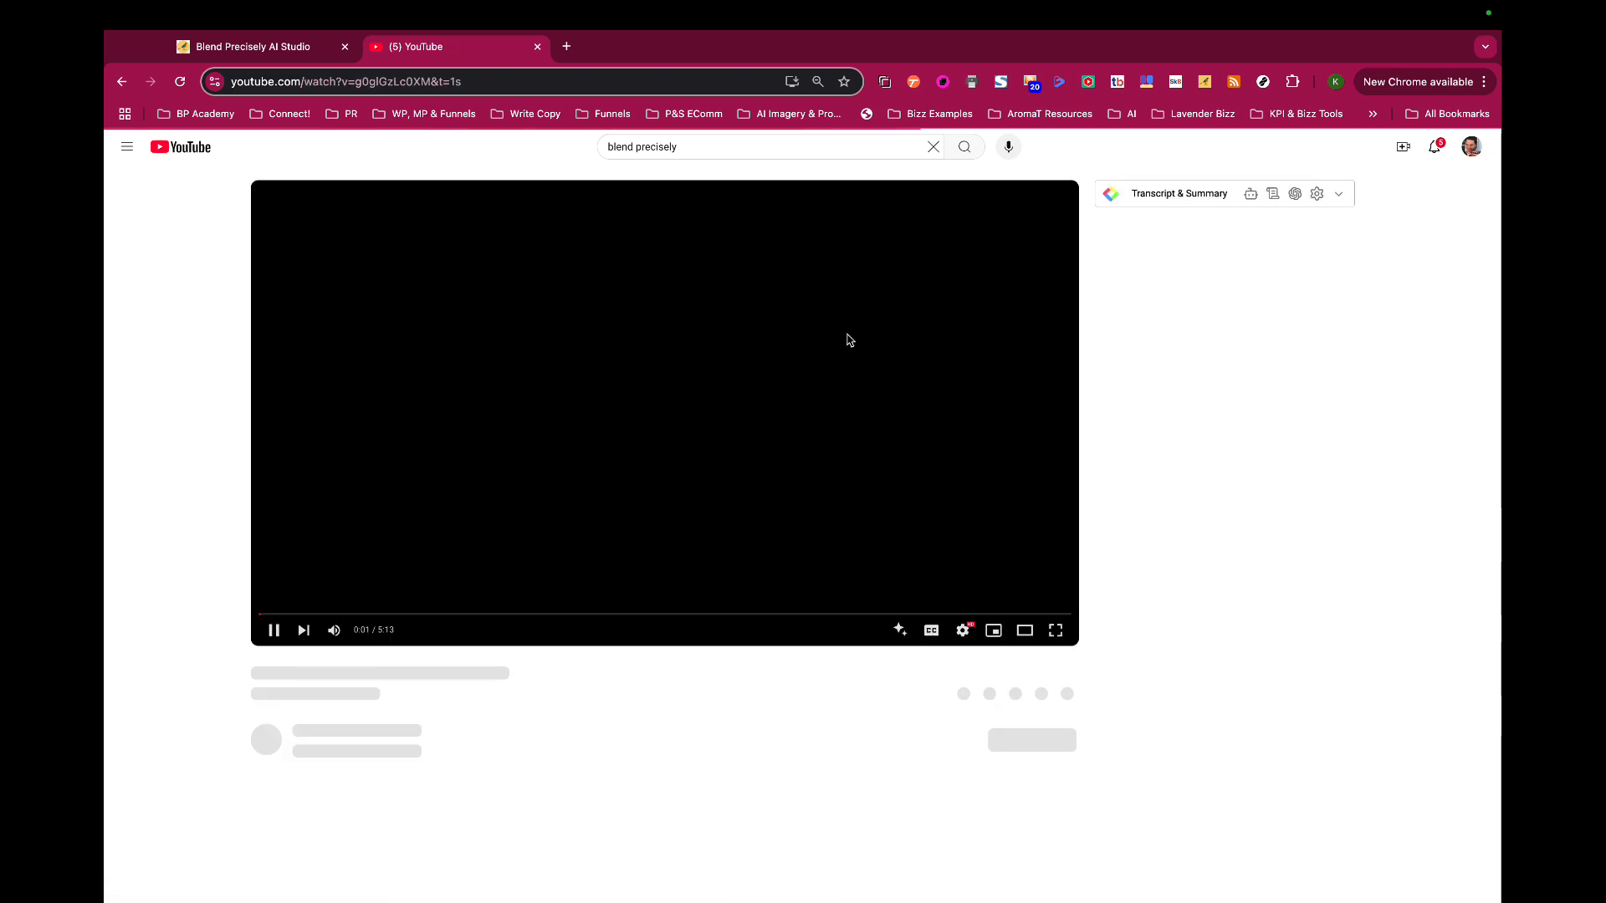
left_click(1179, 197)
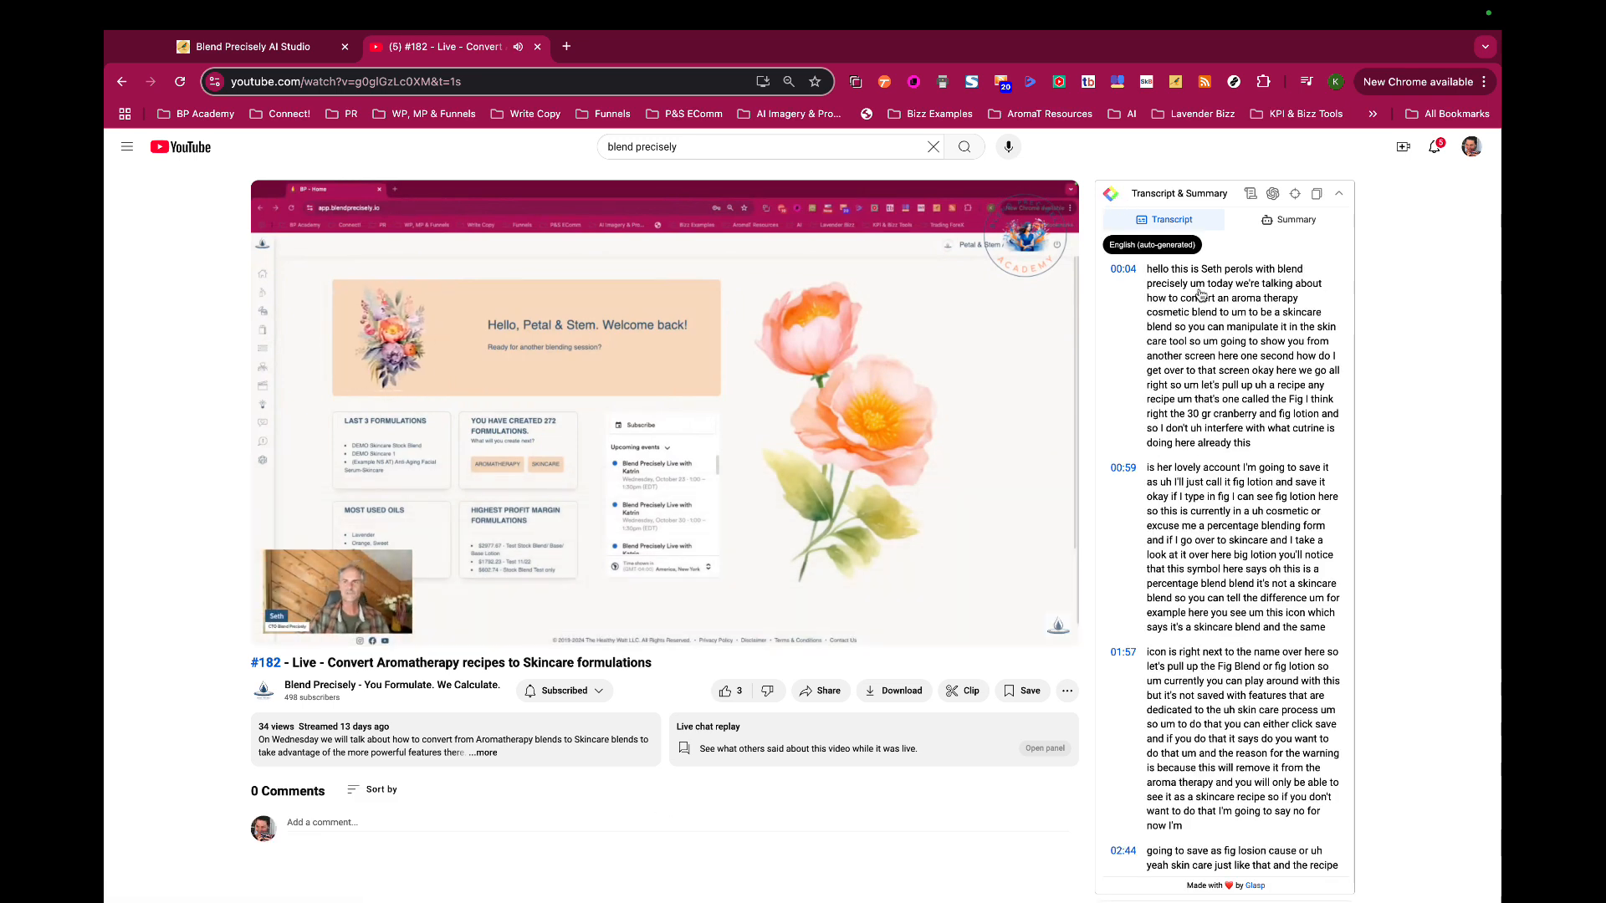
Check the Glasp page for the YouTube Summary extension and copy the #182 video's transcript
left_click(1113, 207)
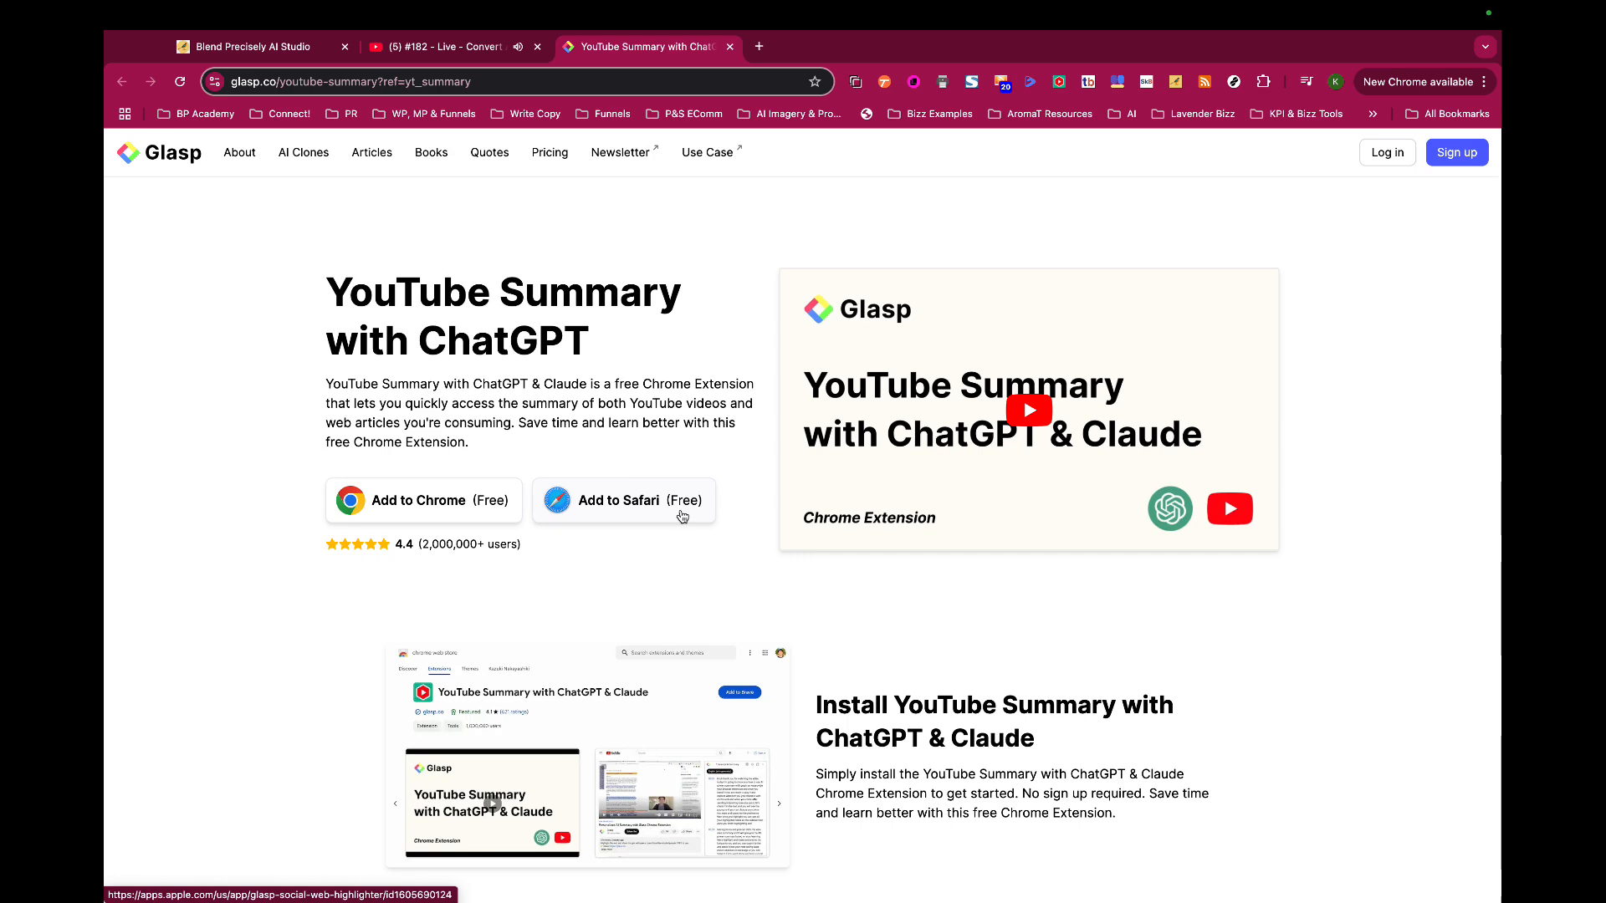
left_click(441, 52)
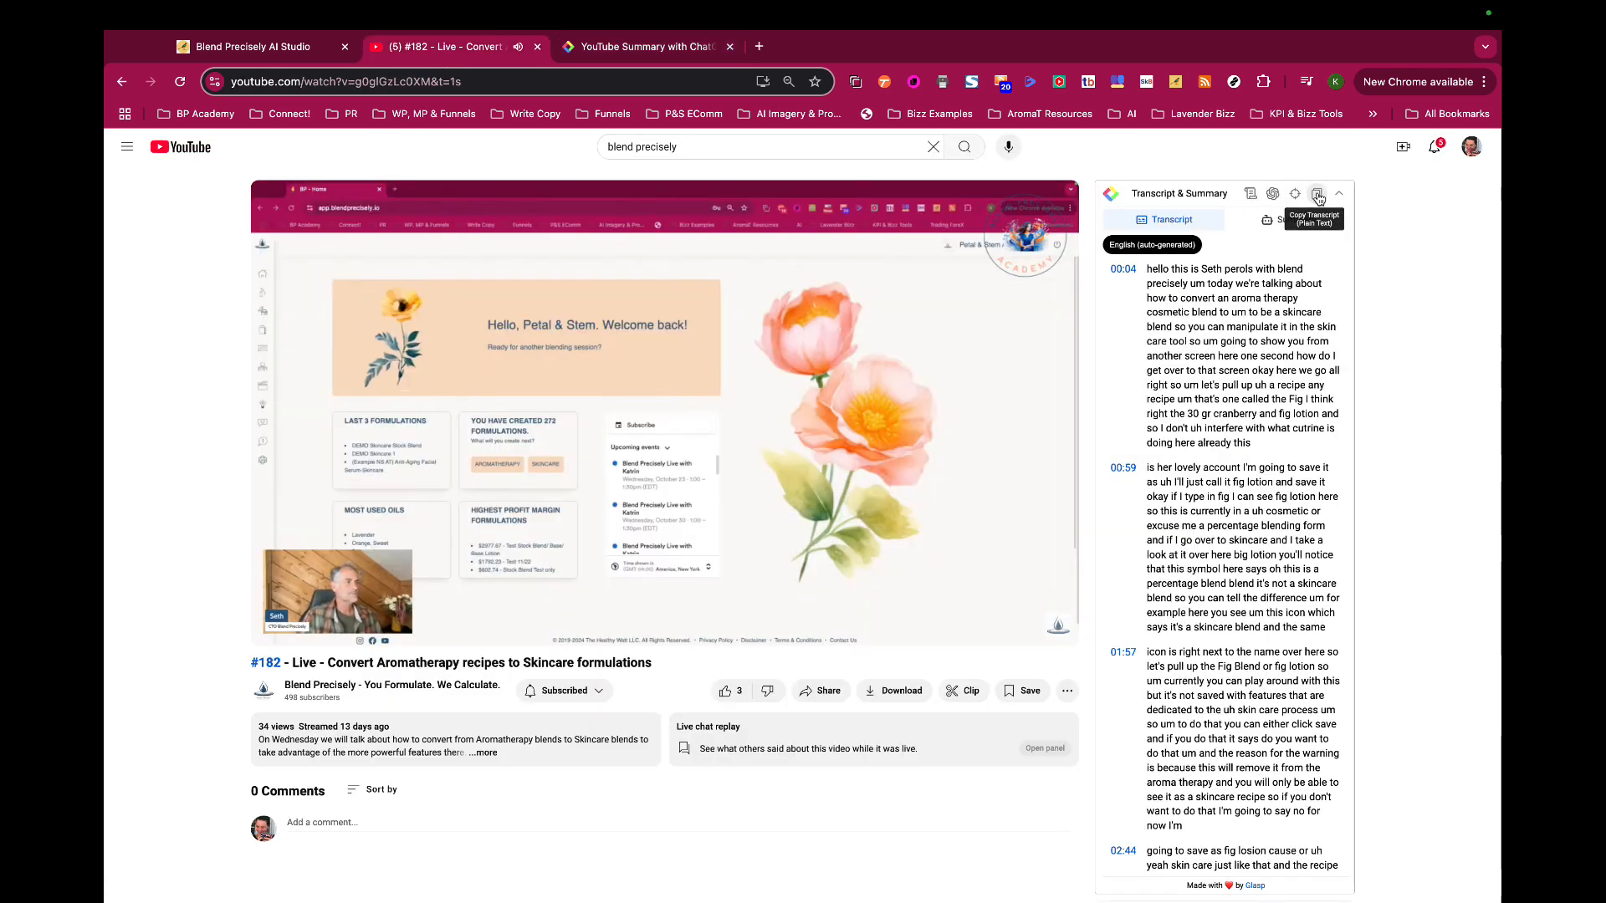
scroll(1176, 430, "down", 6)
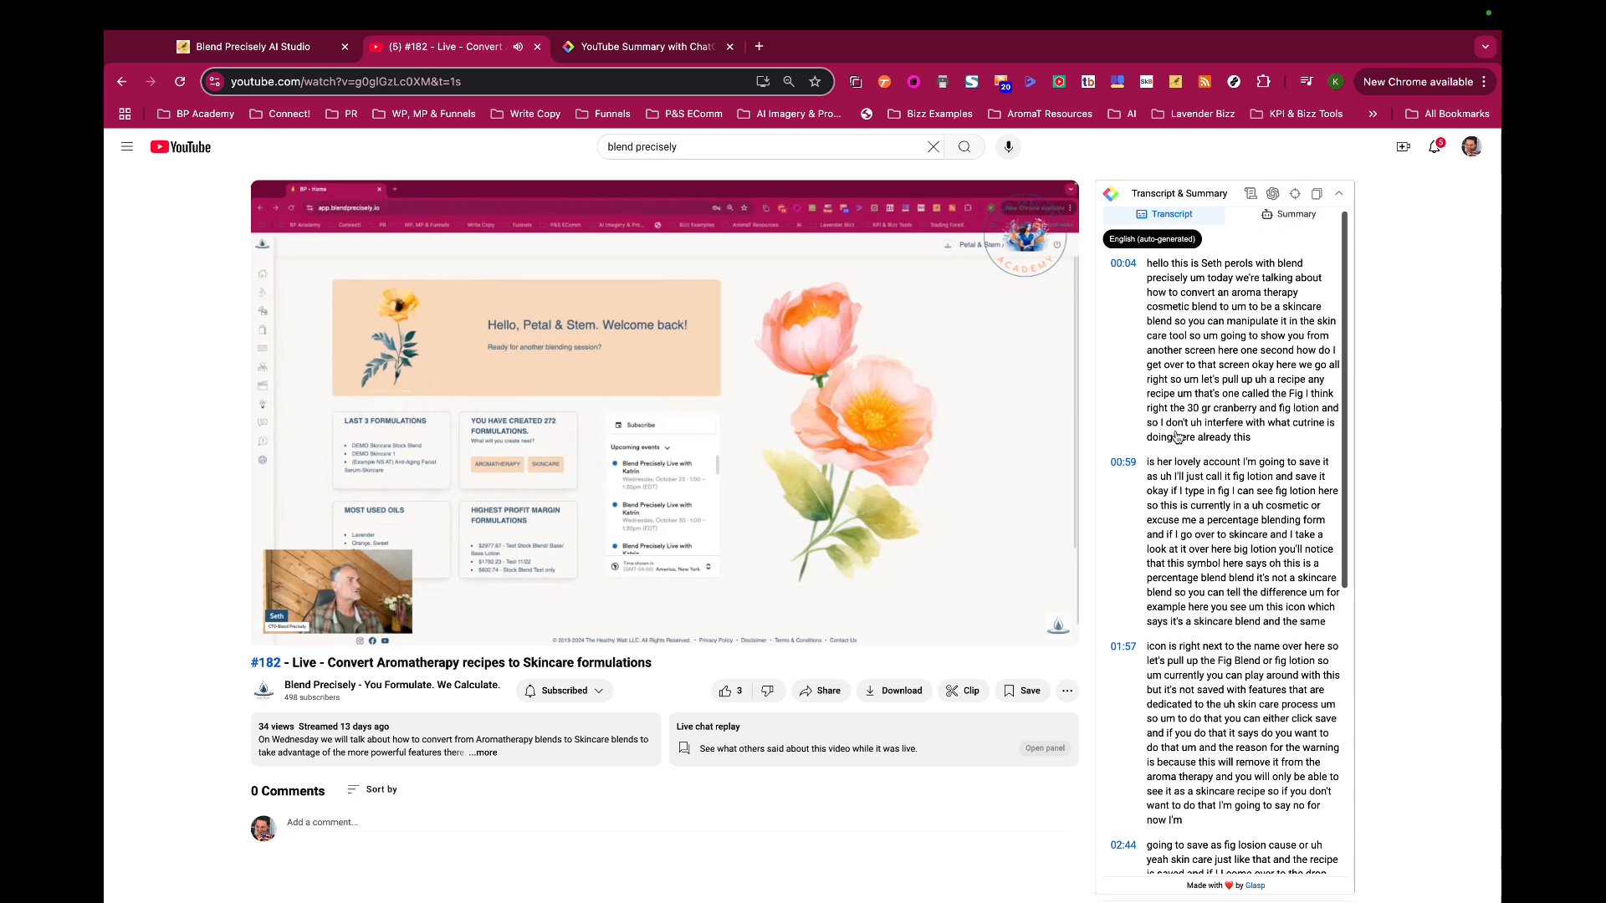
mouse_move(783, 467)
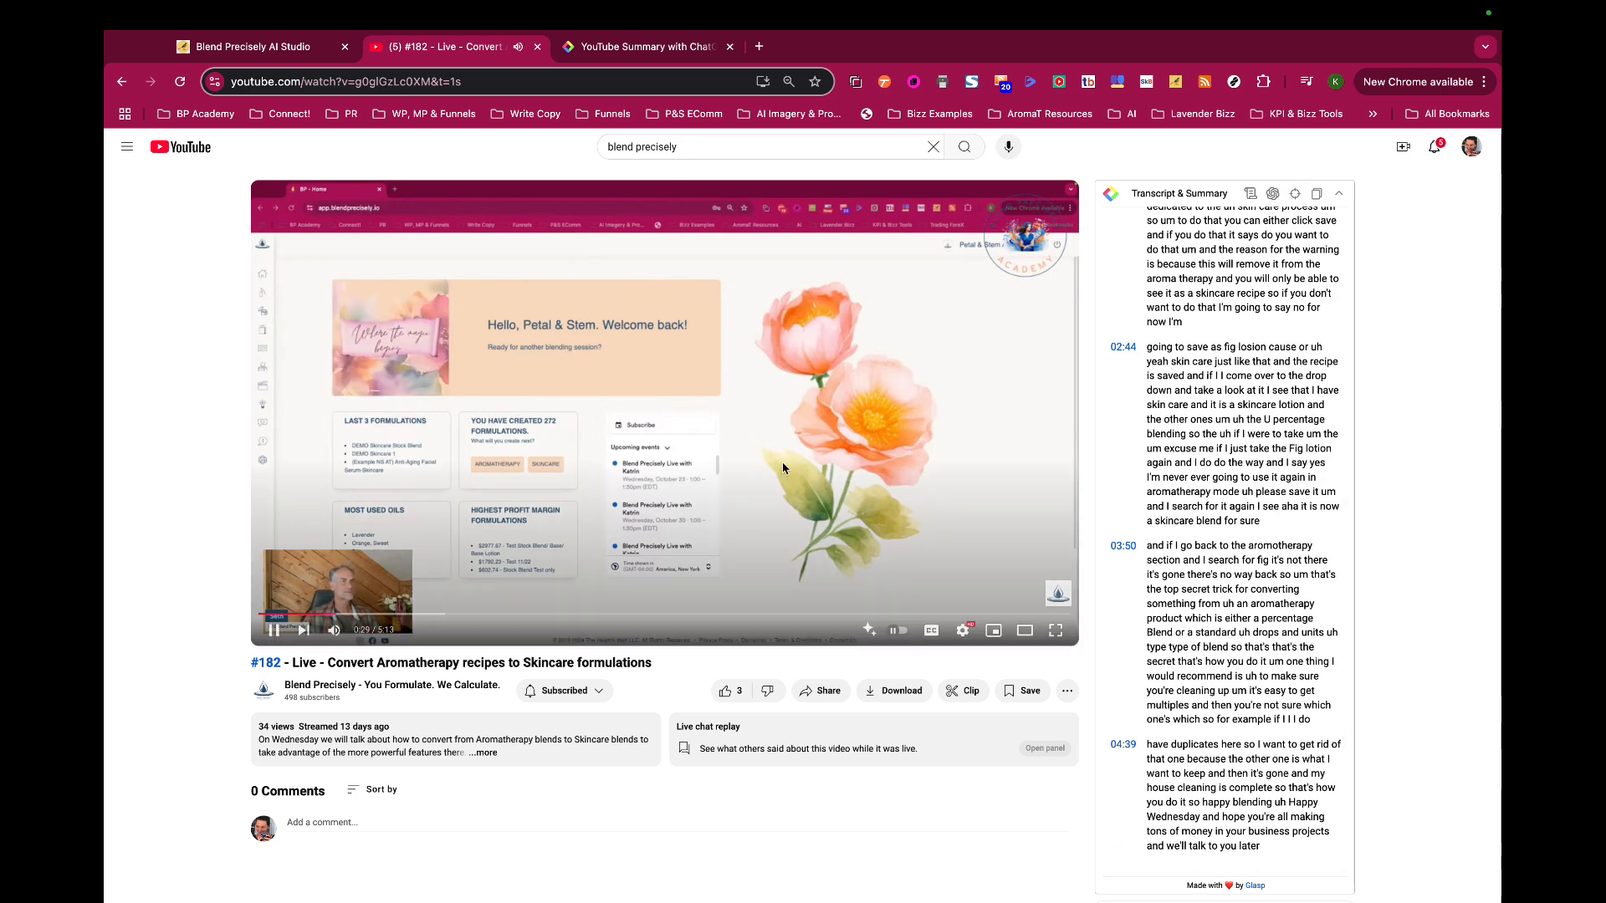
scroll(783, 467, "down", 1)
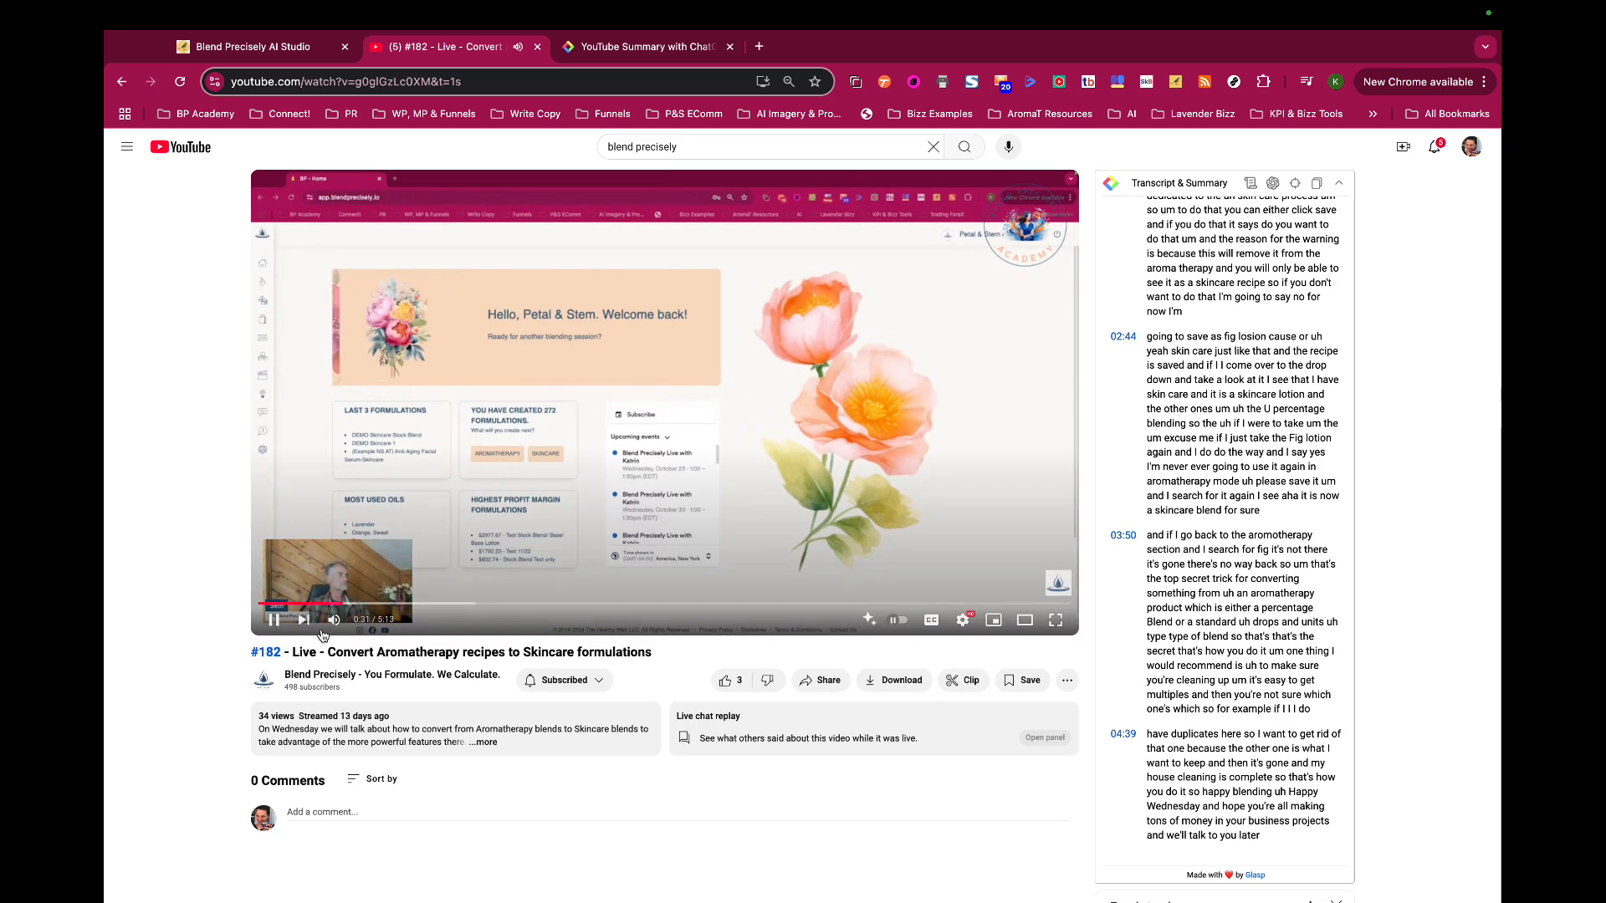
Submit the copied video transcript to the YouTube SEO Optimization tool in Blend Precisely AI Studio
left_click(274, 48)
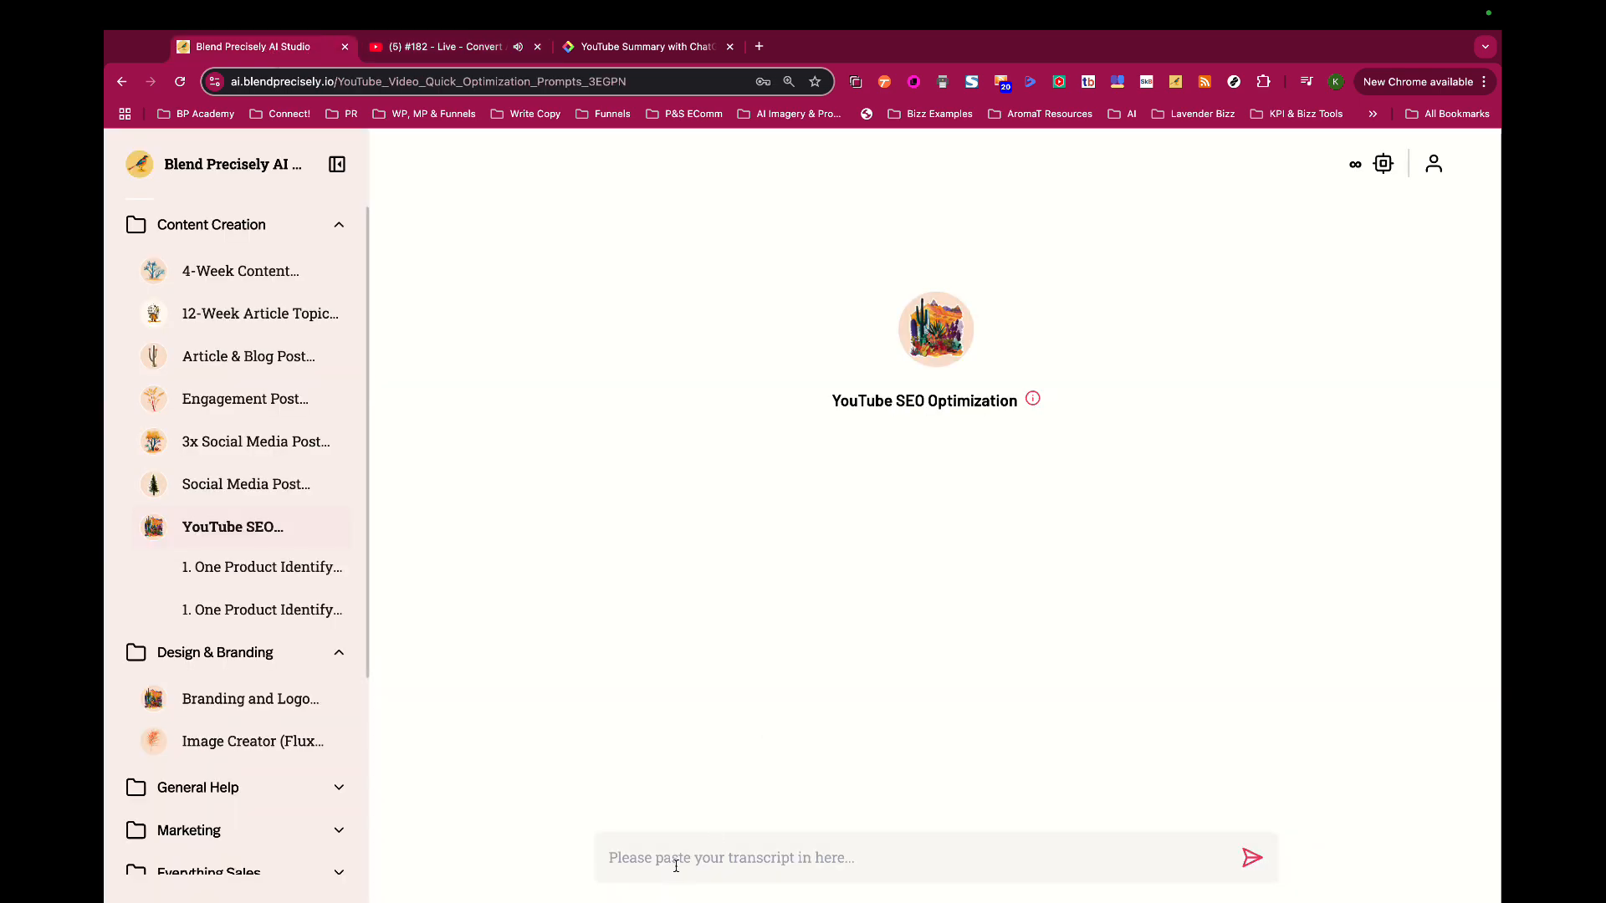
left_click(676, 866)
key("super+v")
key("Return")
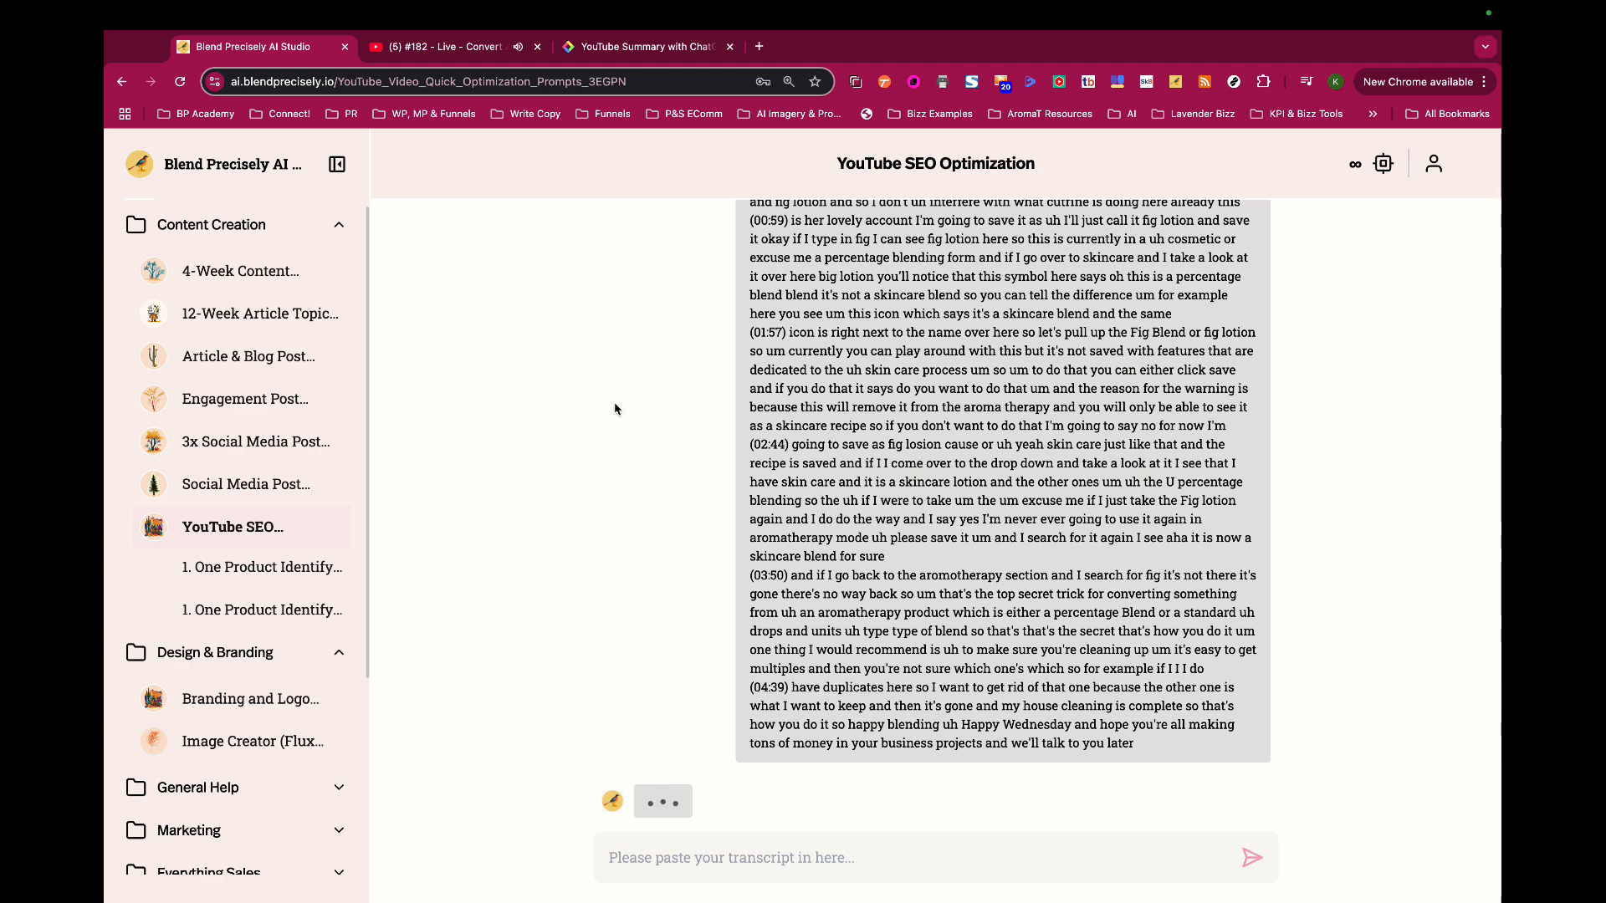
key("ctrl+Right")
key("ctrl+Right")
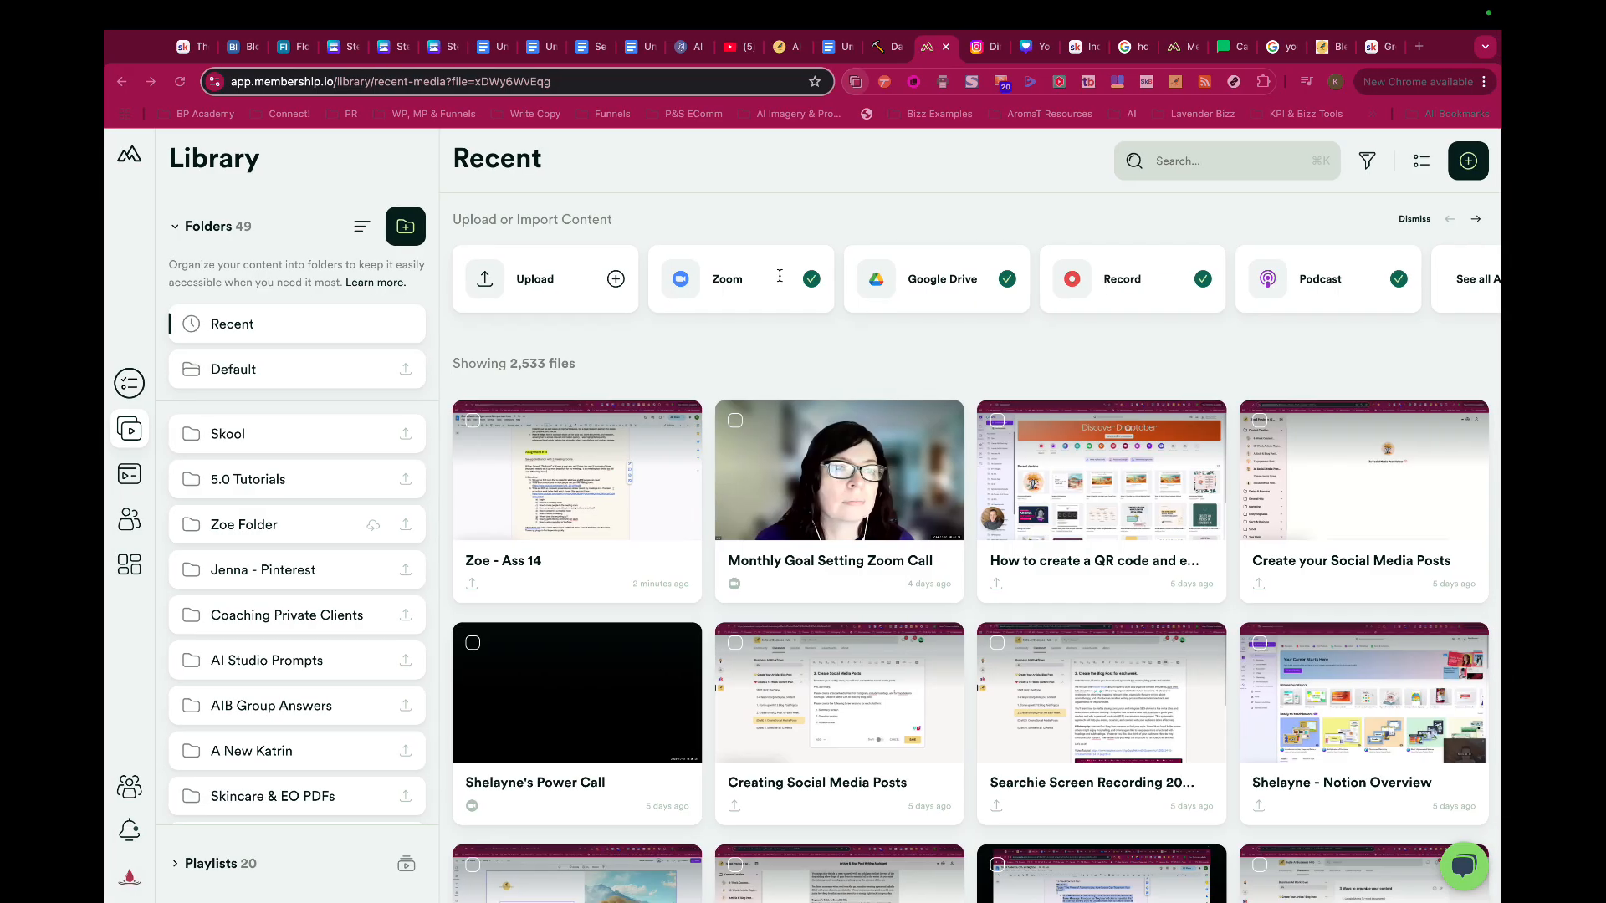
key("ctrl+Right")
key("ctrl+Right")
key("ctrl+Right")
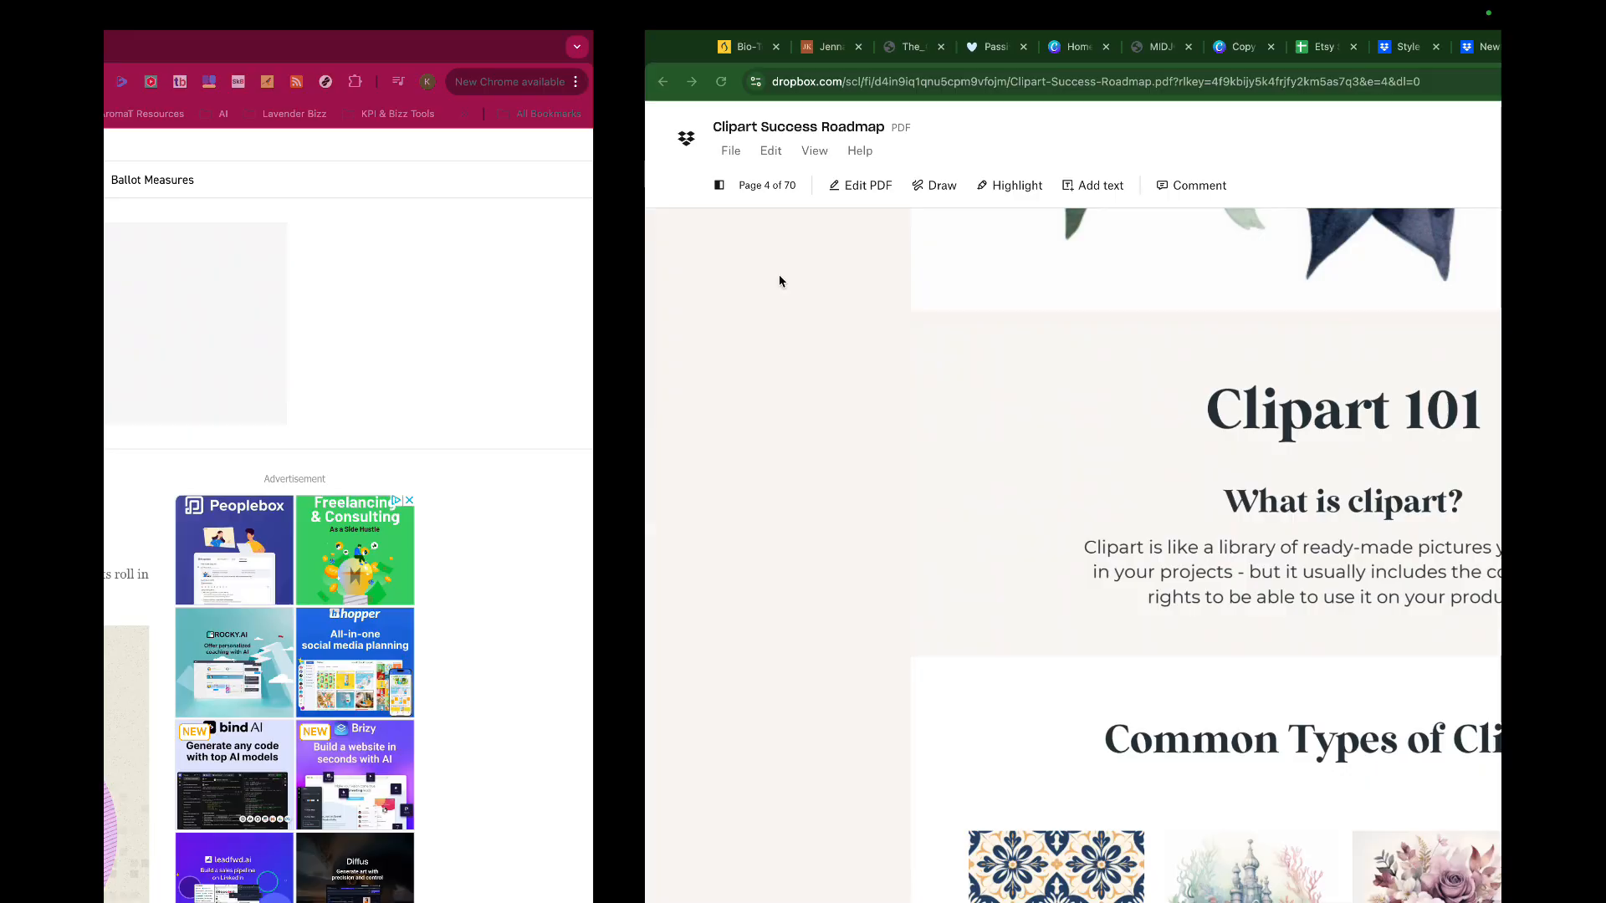
key("ctrl+Left")
key("ctrl+Left")
key("ctrl+Left")
key("ctrl+Left")
key("ctrl+Left")
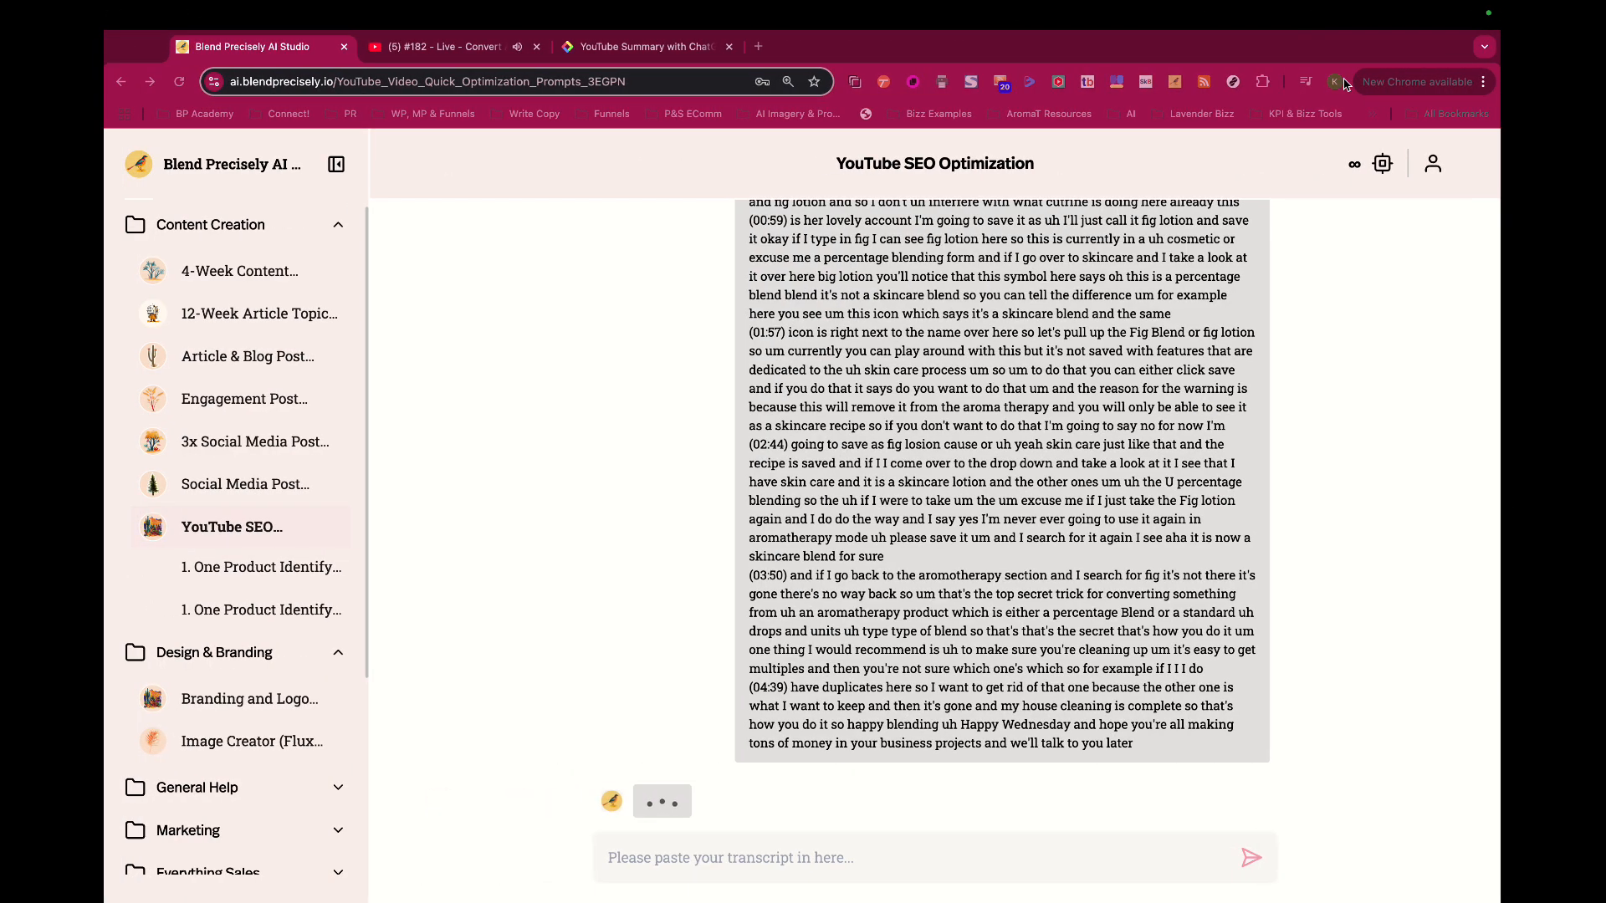
Switch to the Blend Precisely (EO Bootcamps) browser profile and open its YouTube channel
left_click(1336, 82)
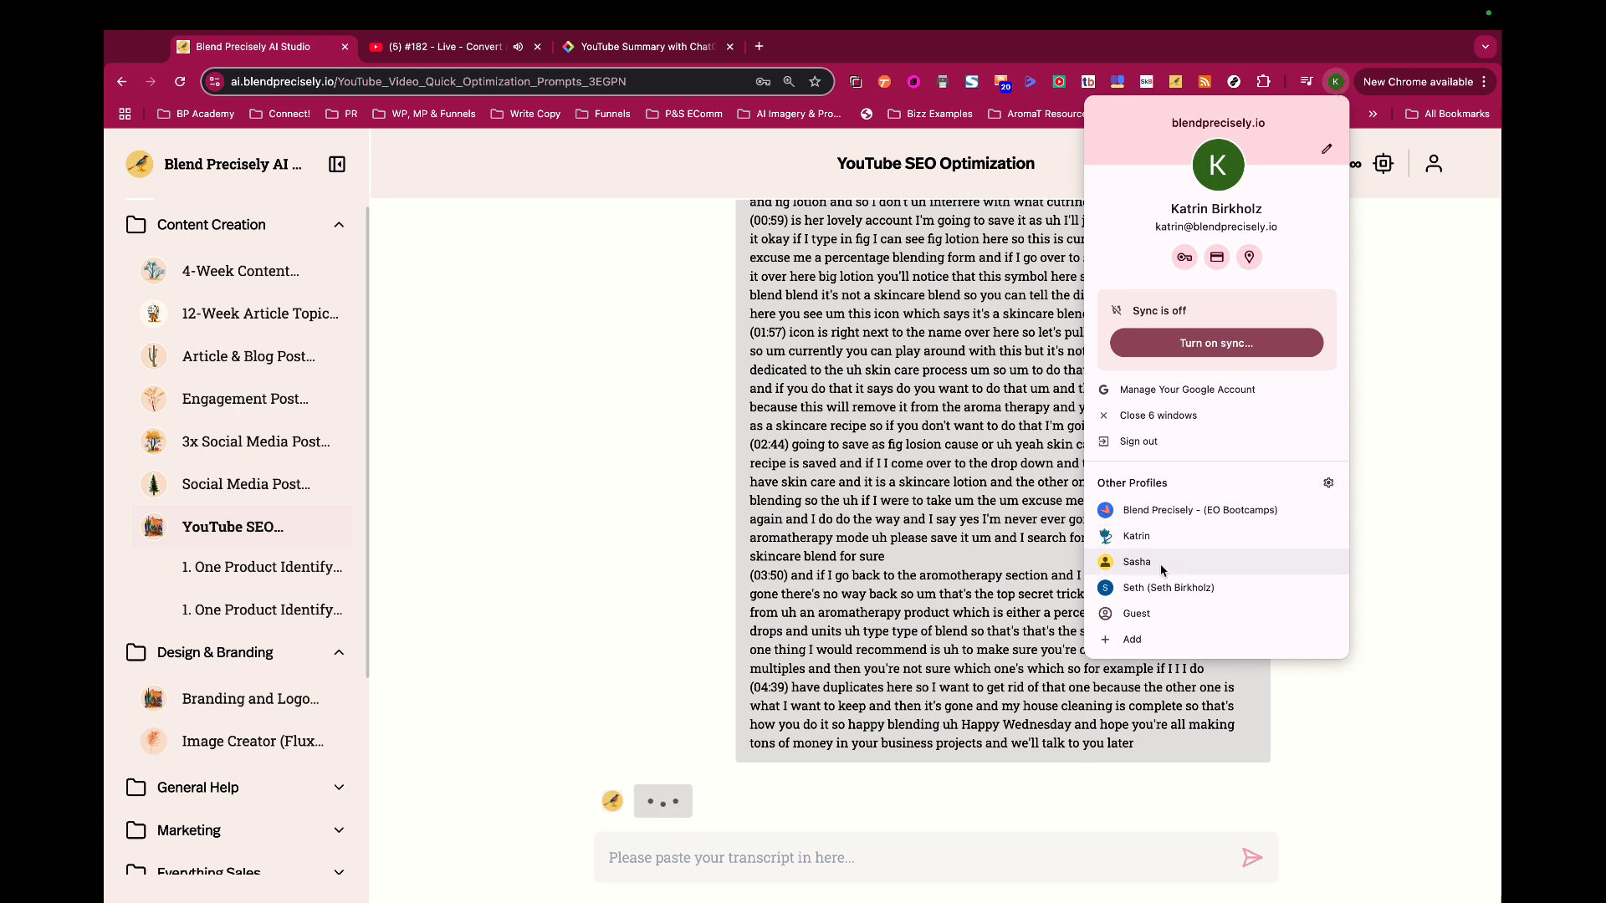
left_click(1185, 512)
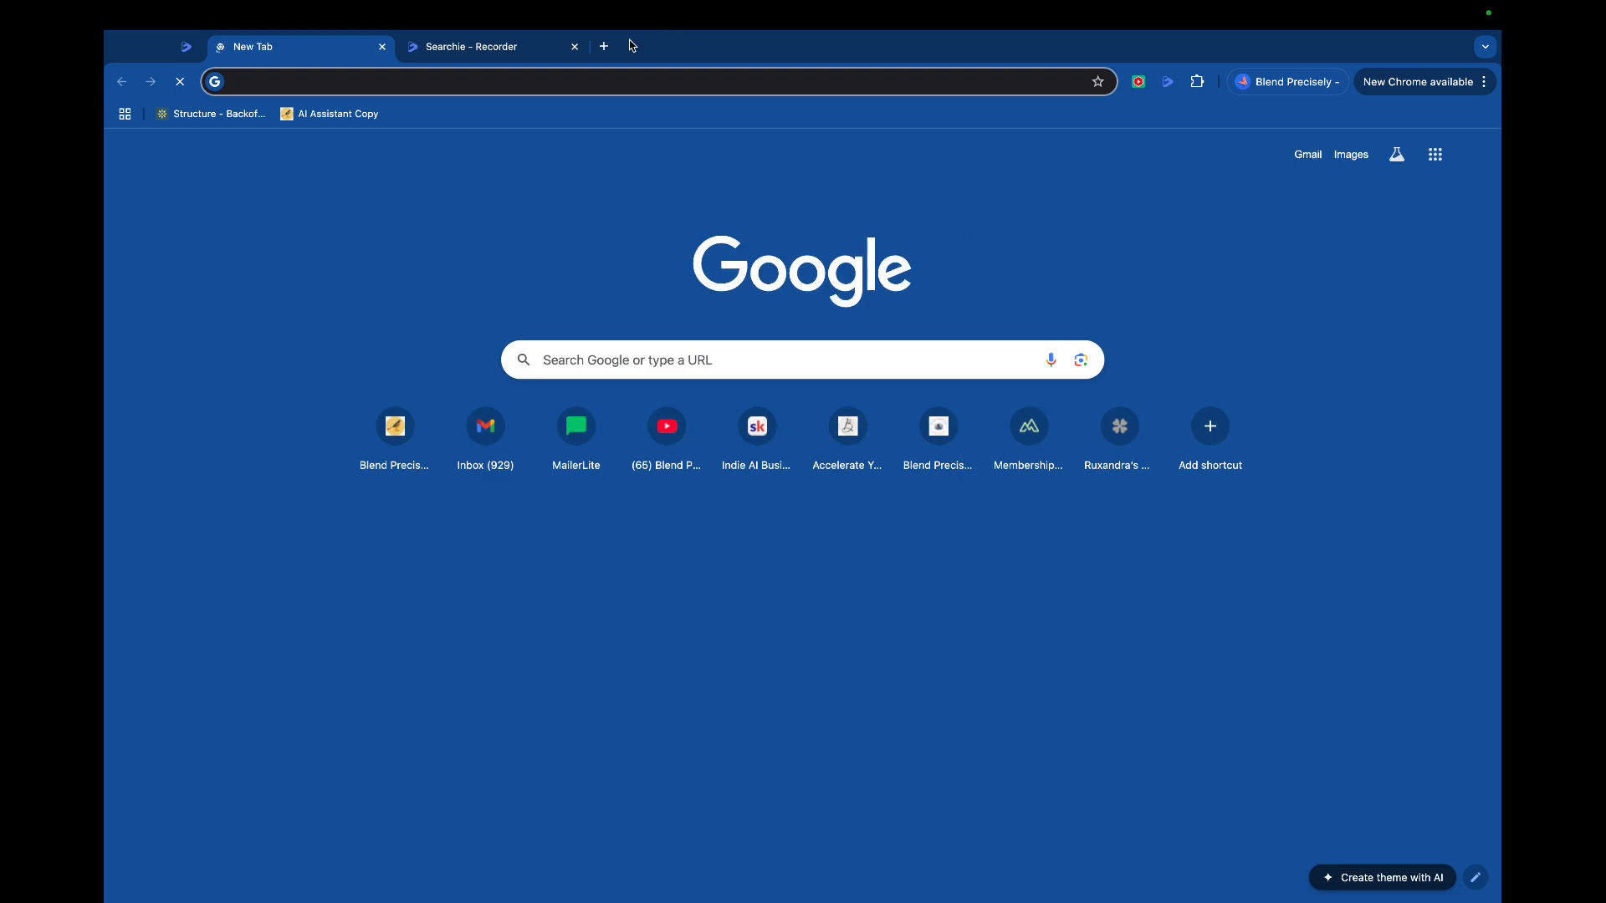
left_click(667, 426)
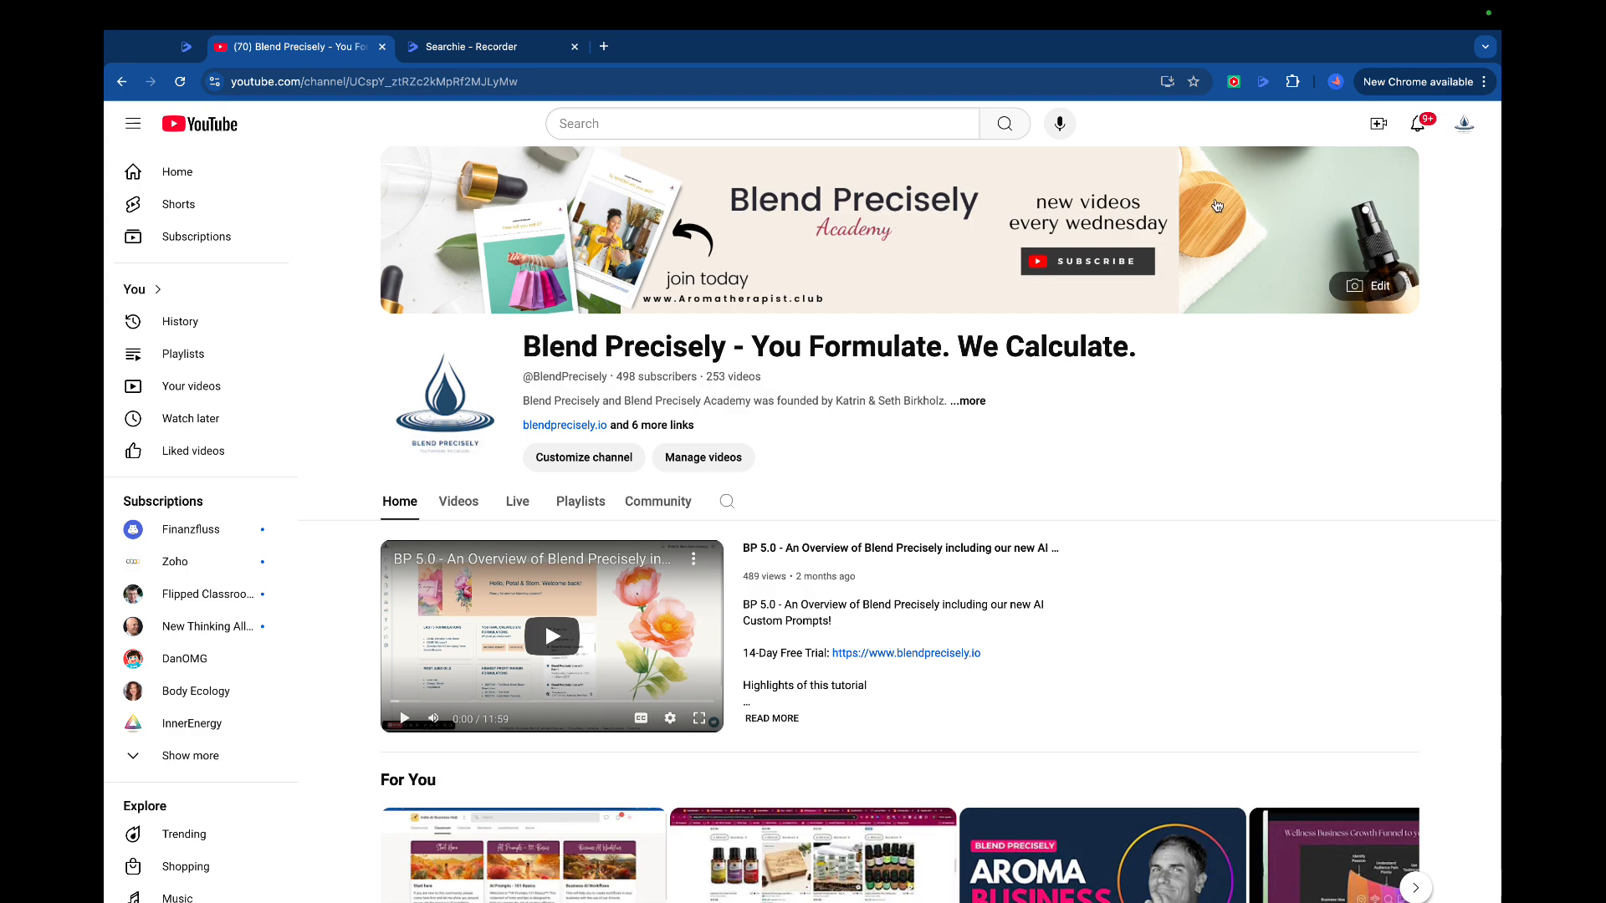
Open the #182 video from the past live streams and start editing it in YouTube Studio
scroll(1074, 519, "down", 7)
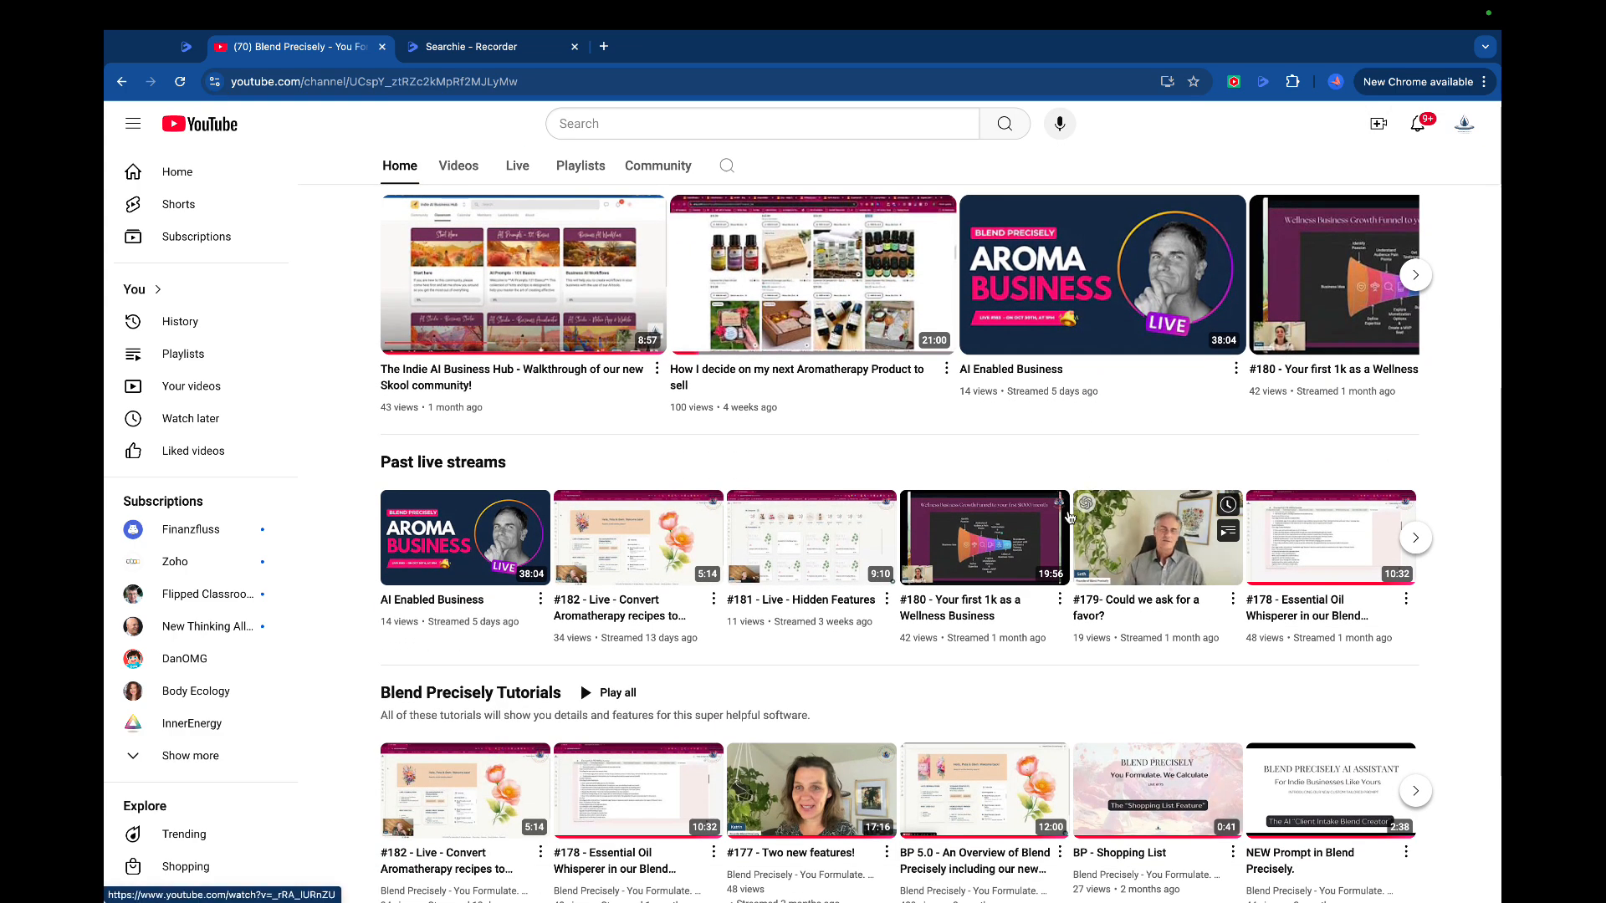
left_click(638, 565)
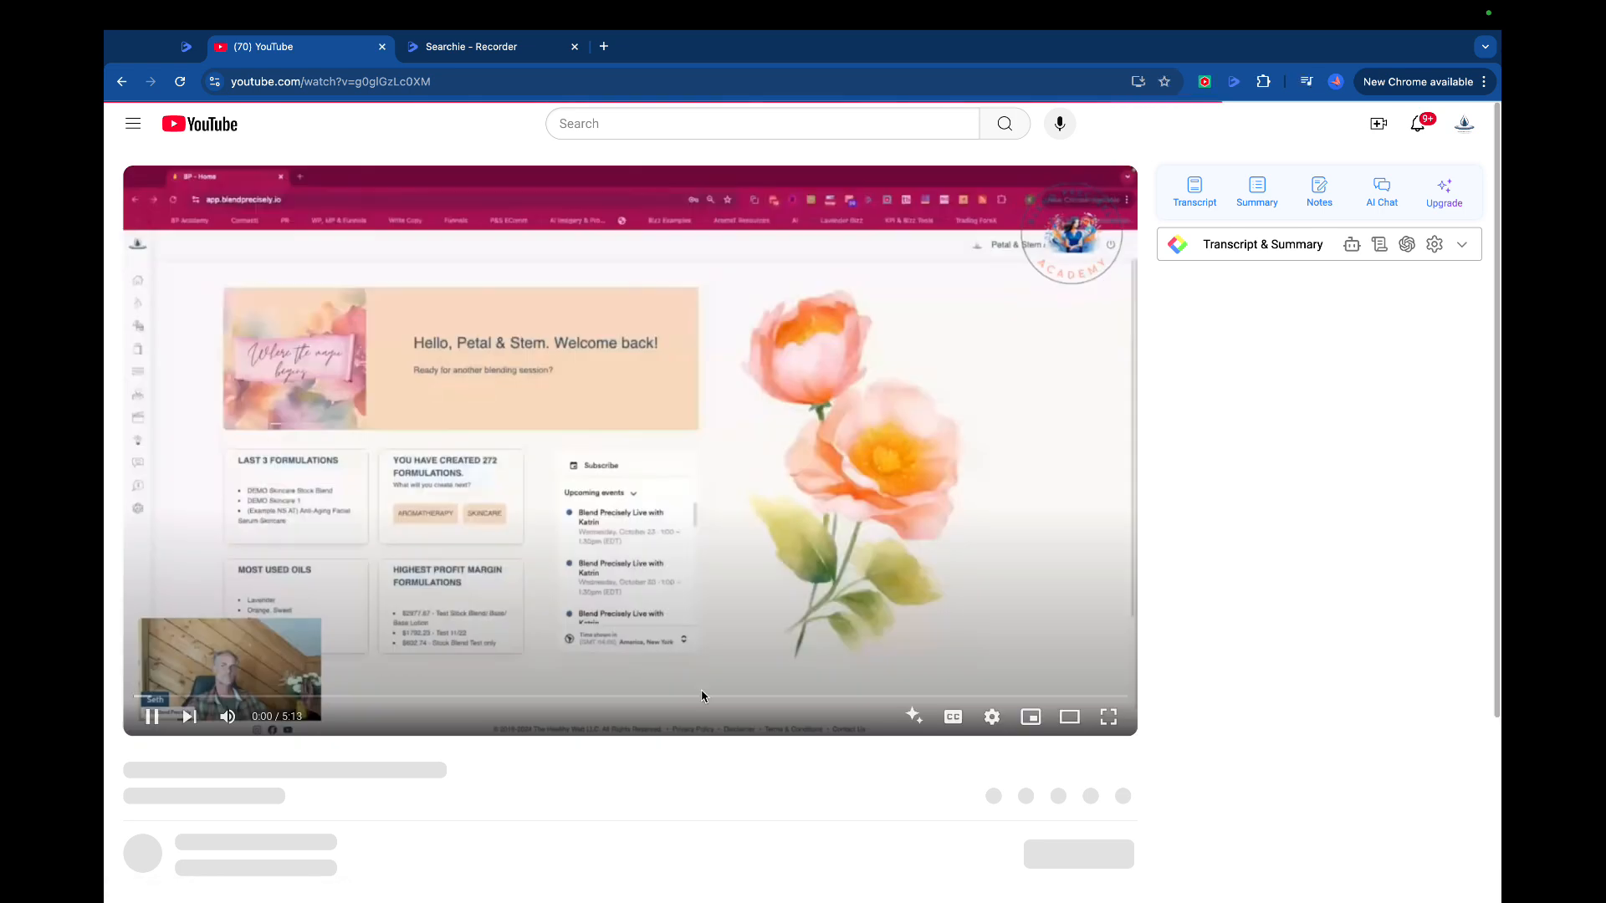
left_click(572, 791)
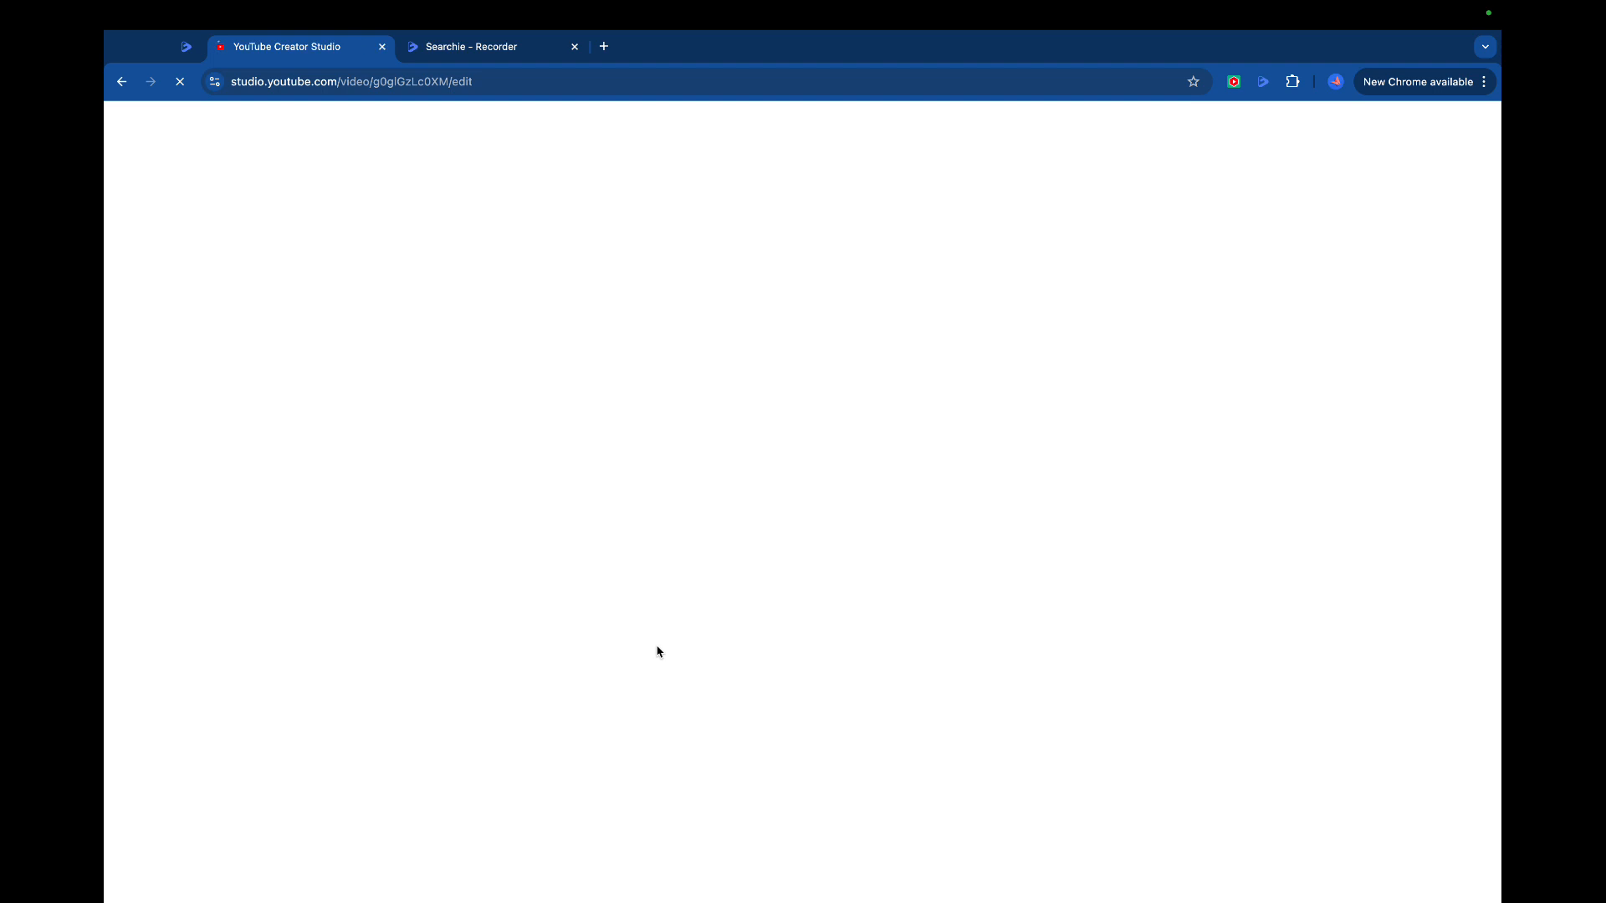
Return to the AI Studio window and review the generated keywords, tags, SEO description, timestamps and key takeaways
key("ctrl+Left")
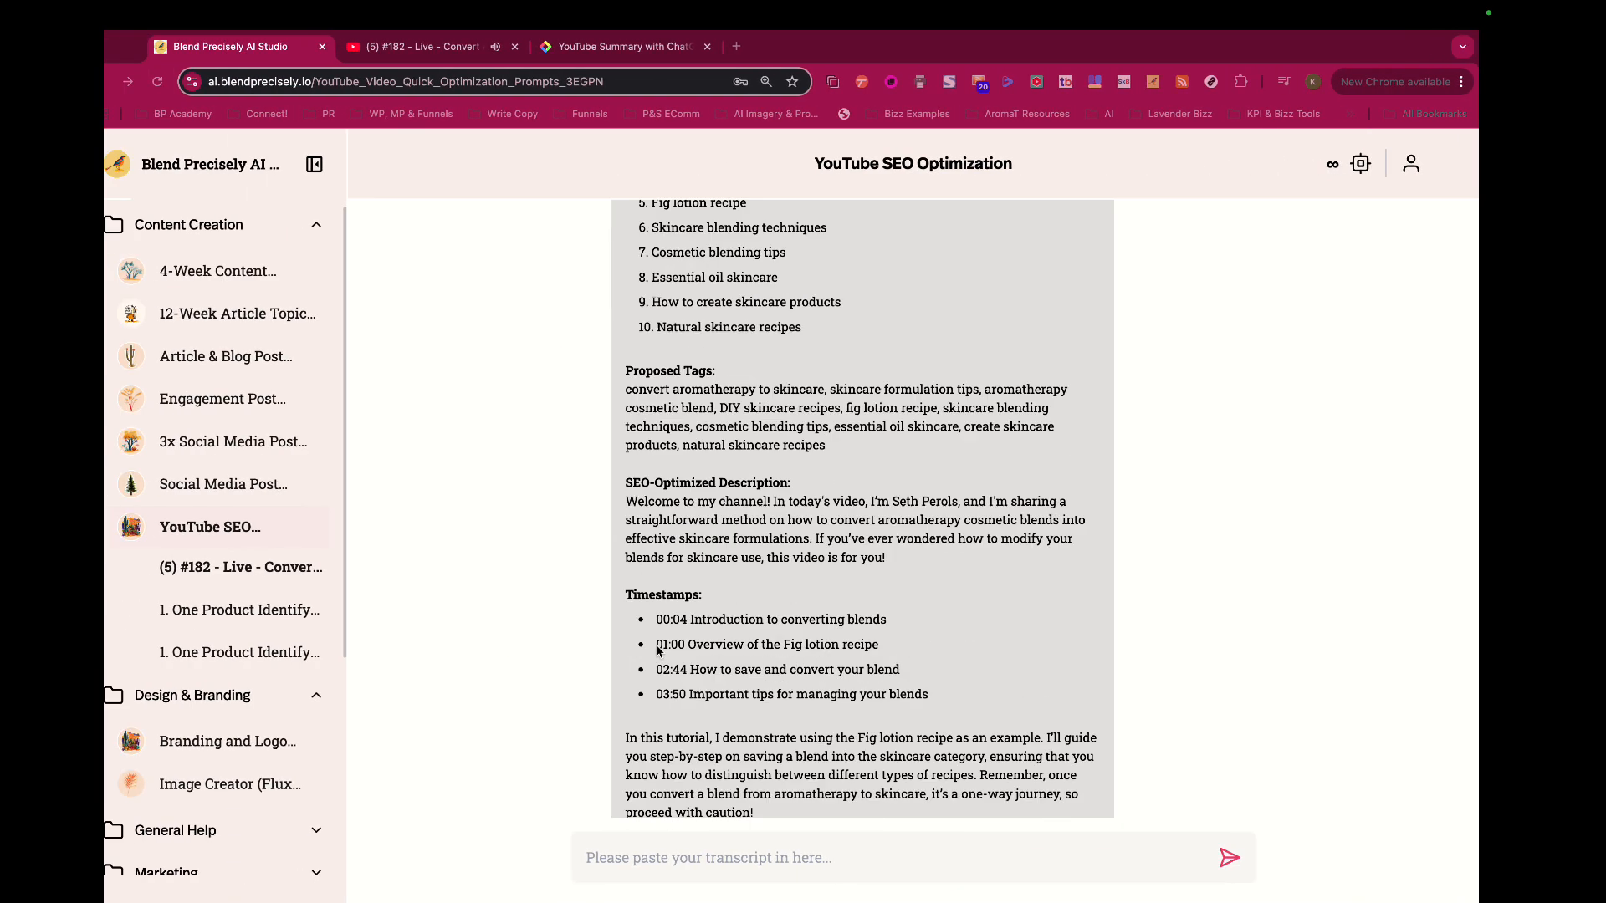
scroll(736, 513, "down", 4)
scroll(734, 512, "up", 2)
scroll(733, 511, "up", 5)
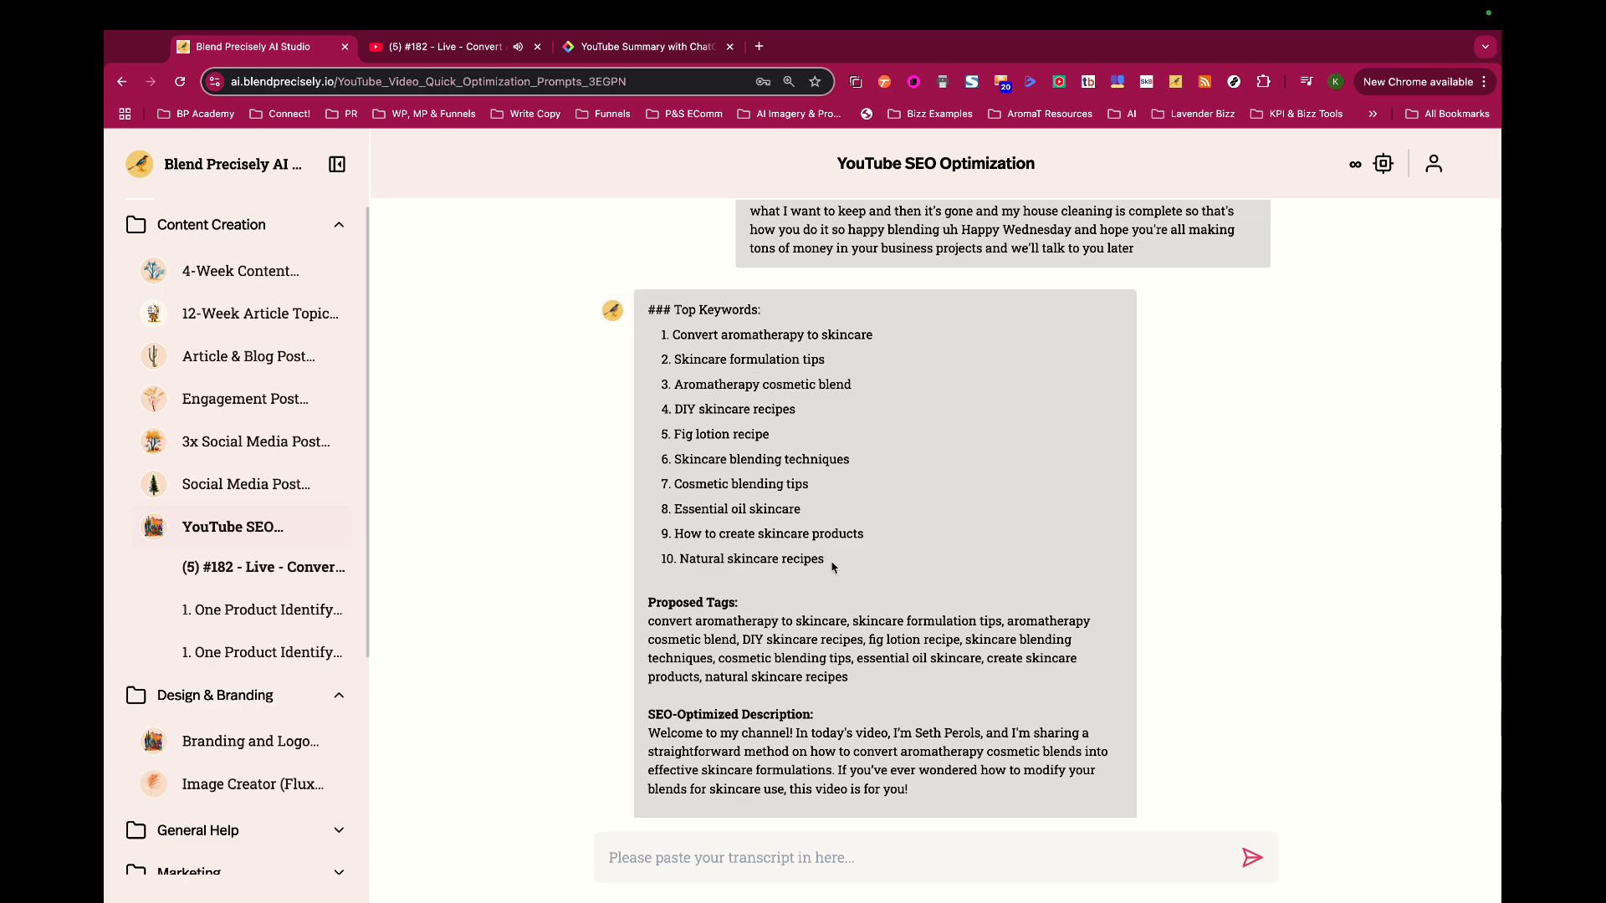
scroll(833, 567, "down", 5)
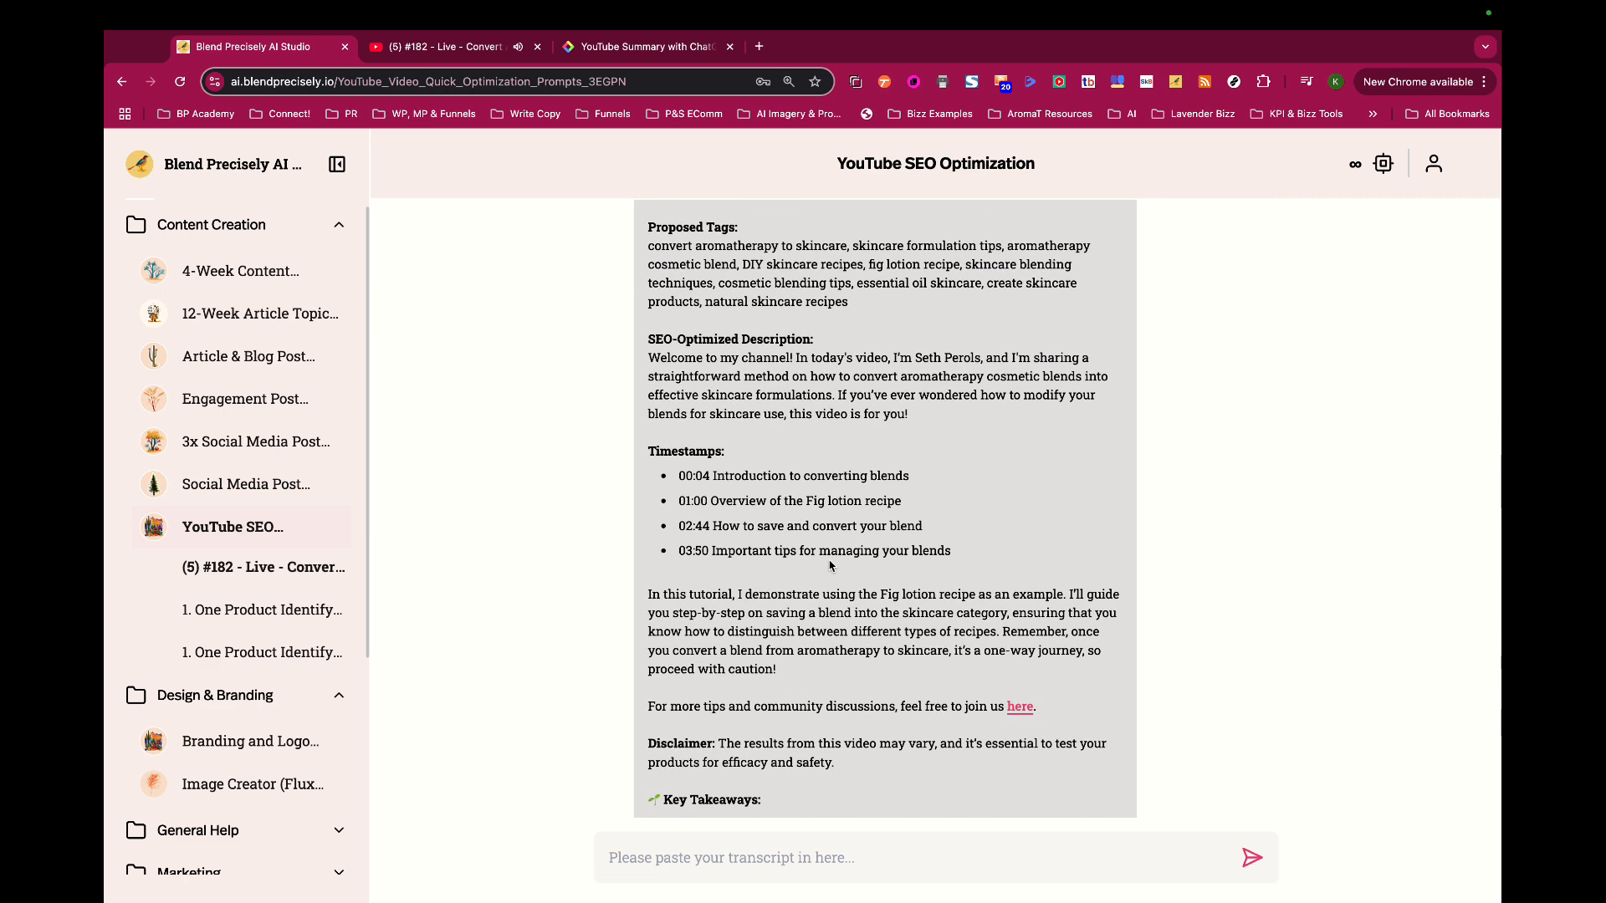
scroll(831, 566, "down", 5)
scroll(831, 567, "up", 6)
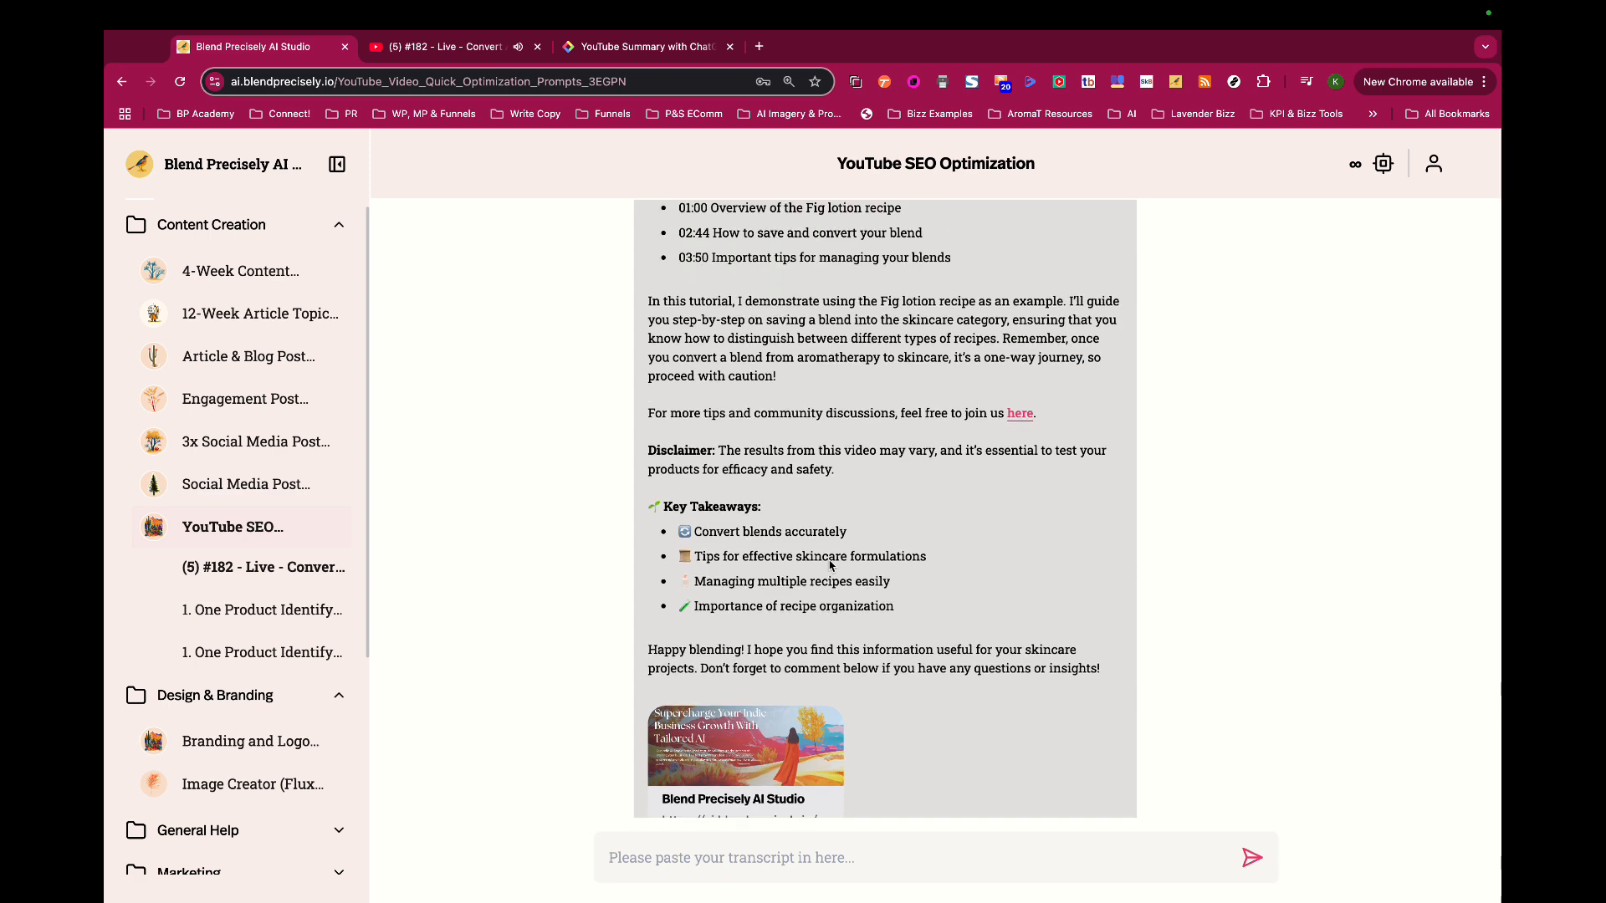
scroll(830, 564, "up", 1)
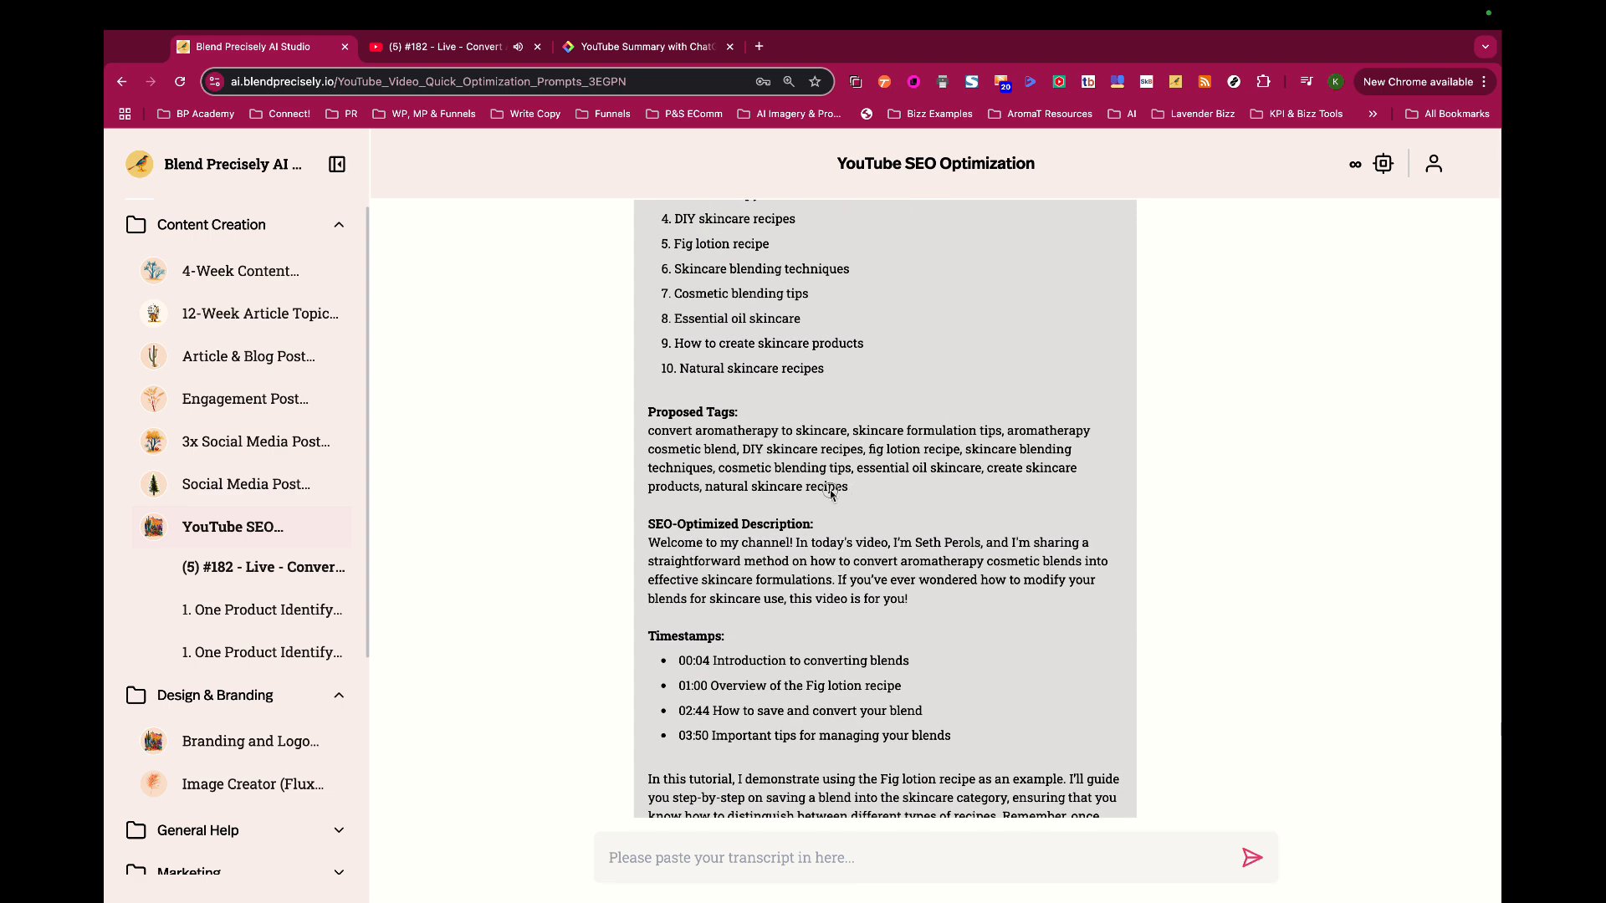
Copy the full list of proposed tags and expand the additional settings of the #182 video's details in YouTube Studio
left_click_drag(850, 488, 629, 433)
key("ctrl+c")
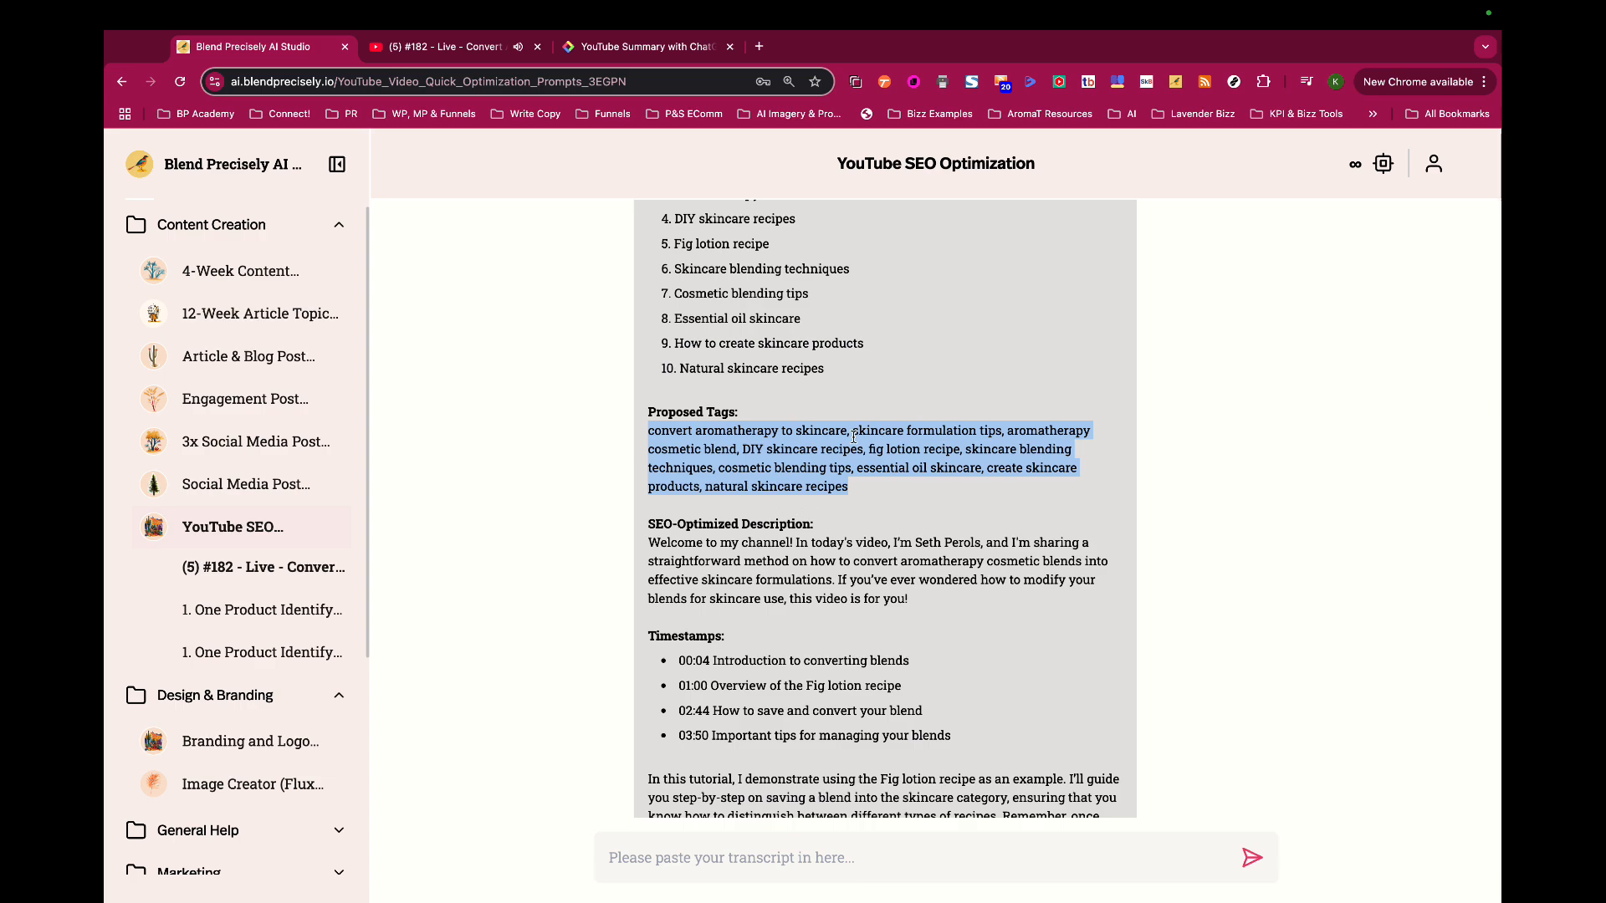
key("ctrl+Right")
scroll(709, 560, "down", 6)
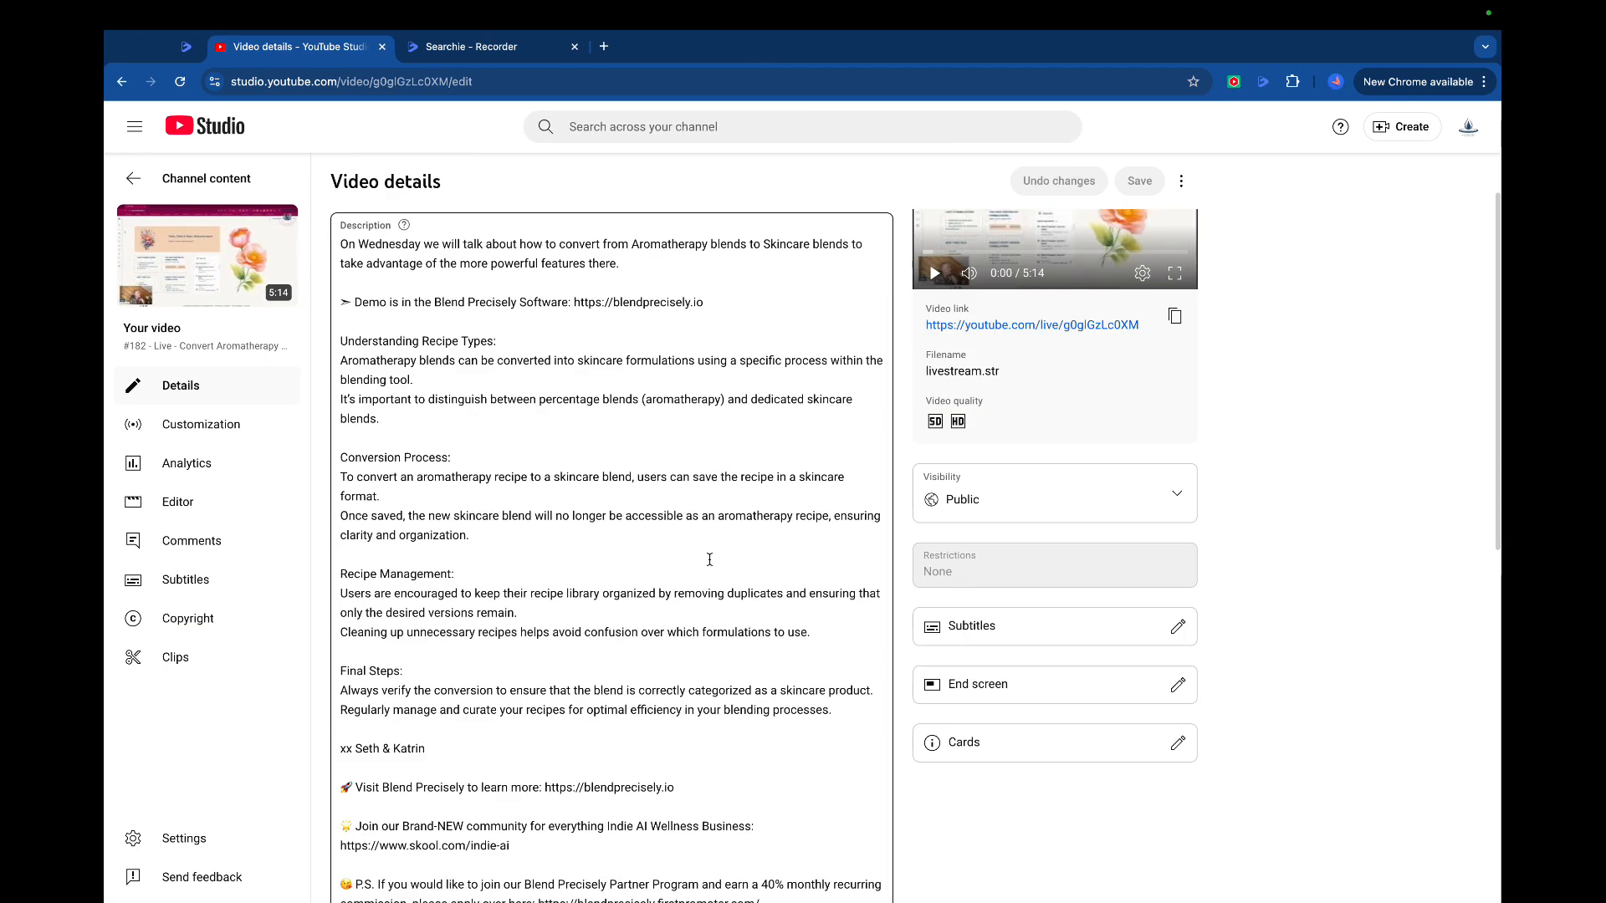
scroll(709, 559, "down", 4)
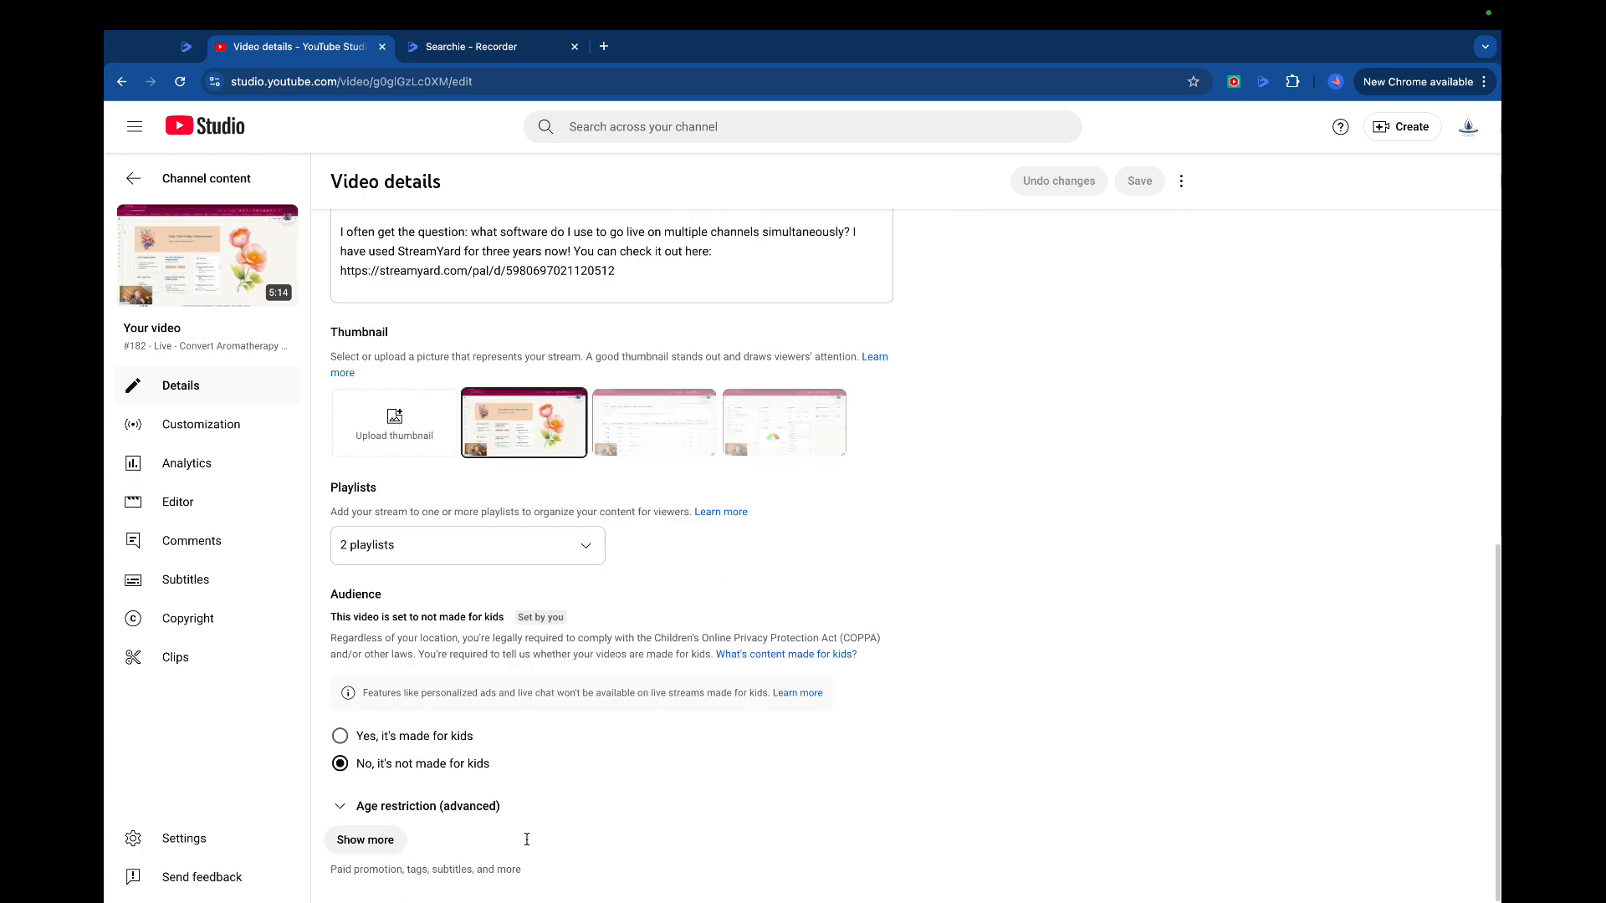
left_click(366, 840)
Replace all of the video's existing tags with the copied skincare and aromatherapy tags
scroll(713, 704, "down", 10)
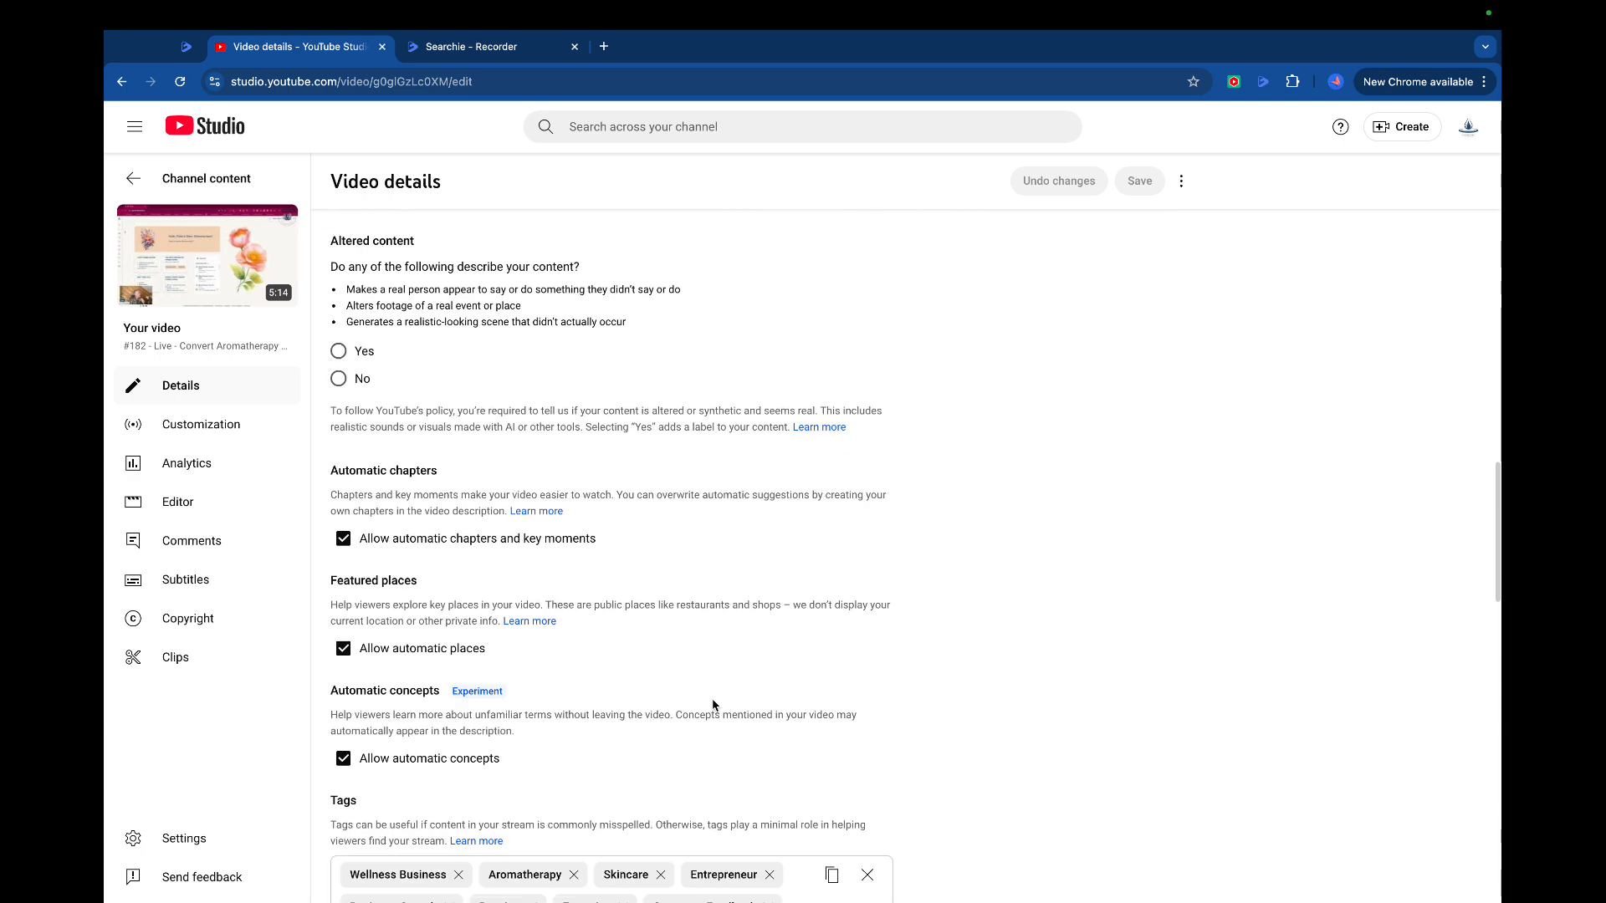
scroll(713, 704, "down", 2)
left_click(606, 729)
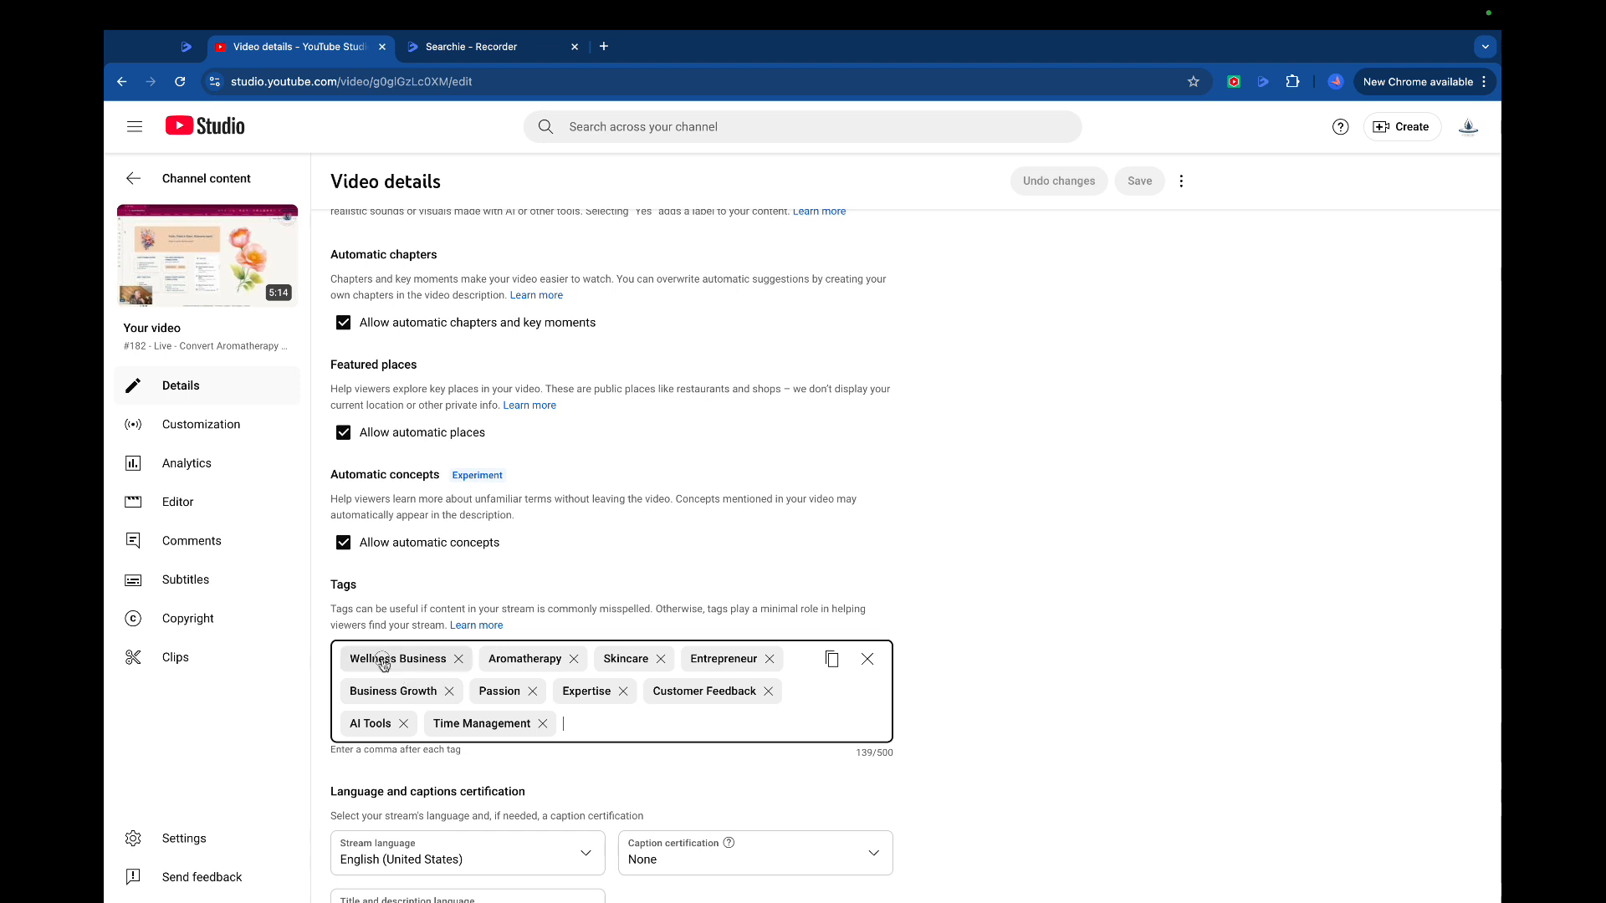
left_click(867, 659)
key("ctrl+v")
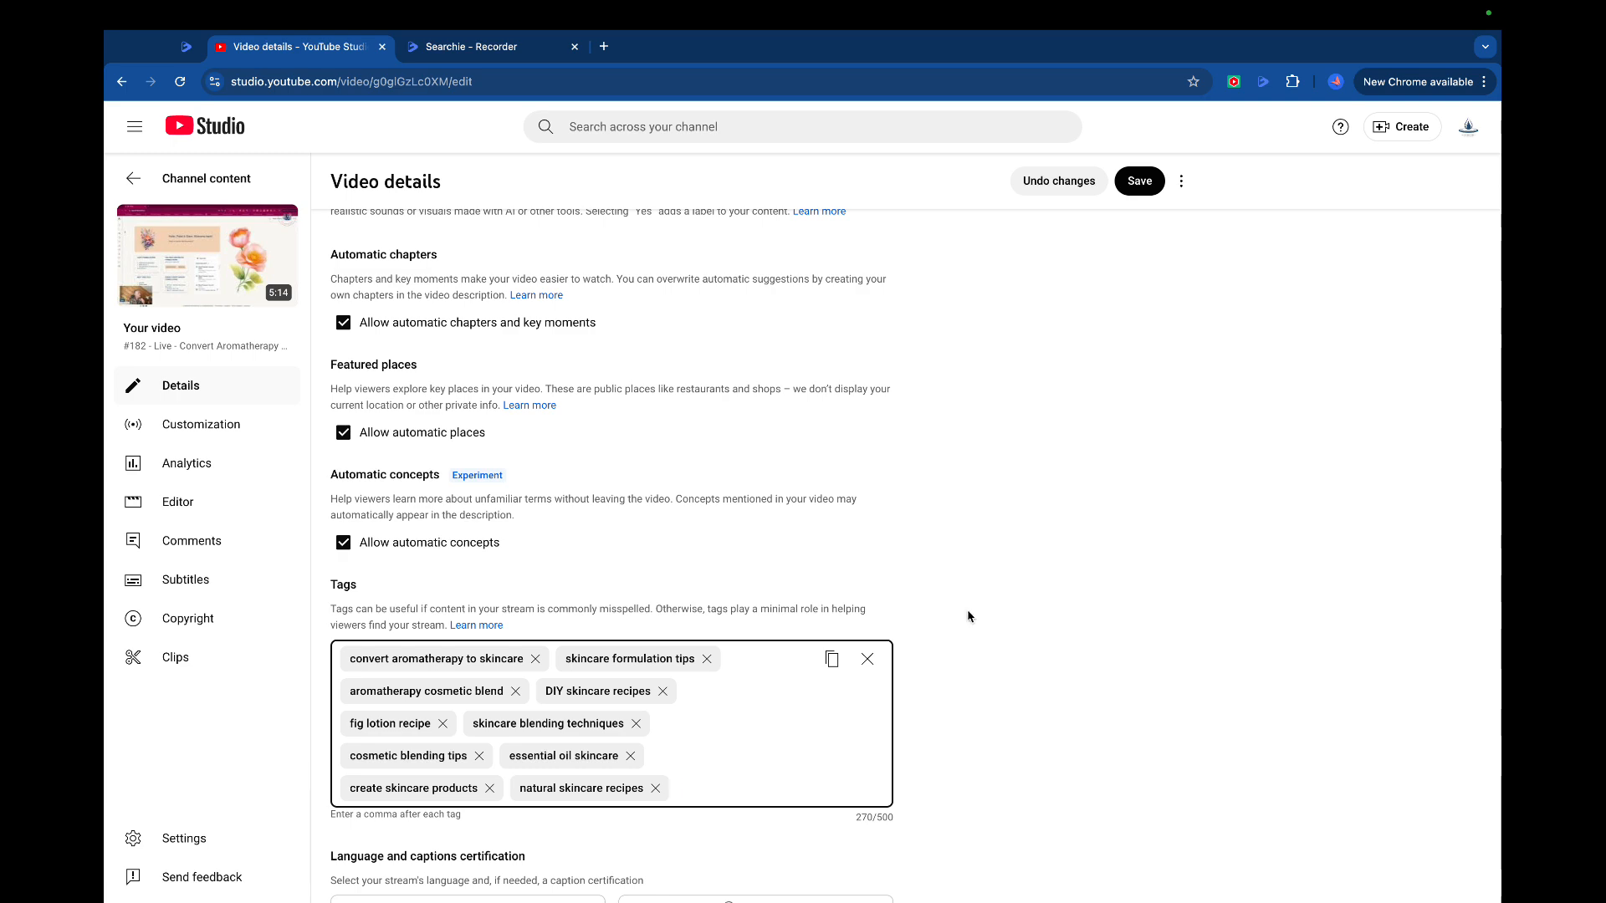
Switch to the AI Studio window and copy the generated Timestamps section, including its heading and all four entries
key("ctrl+Left")
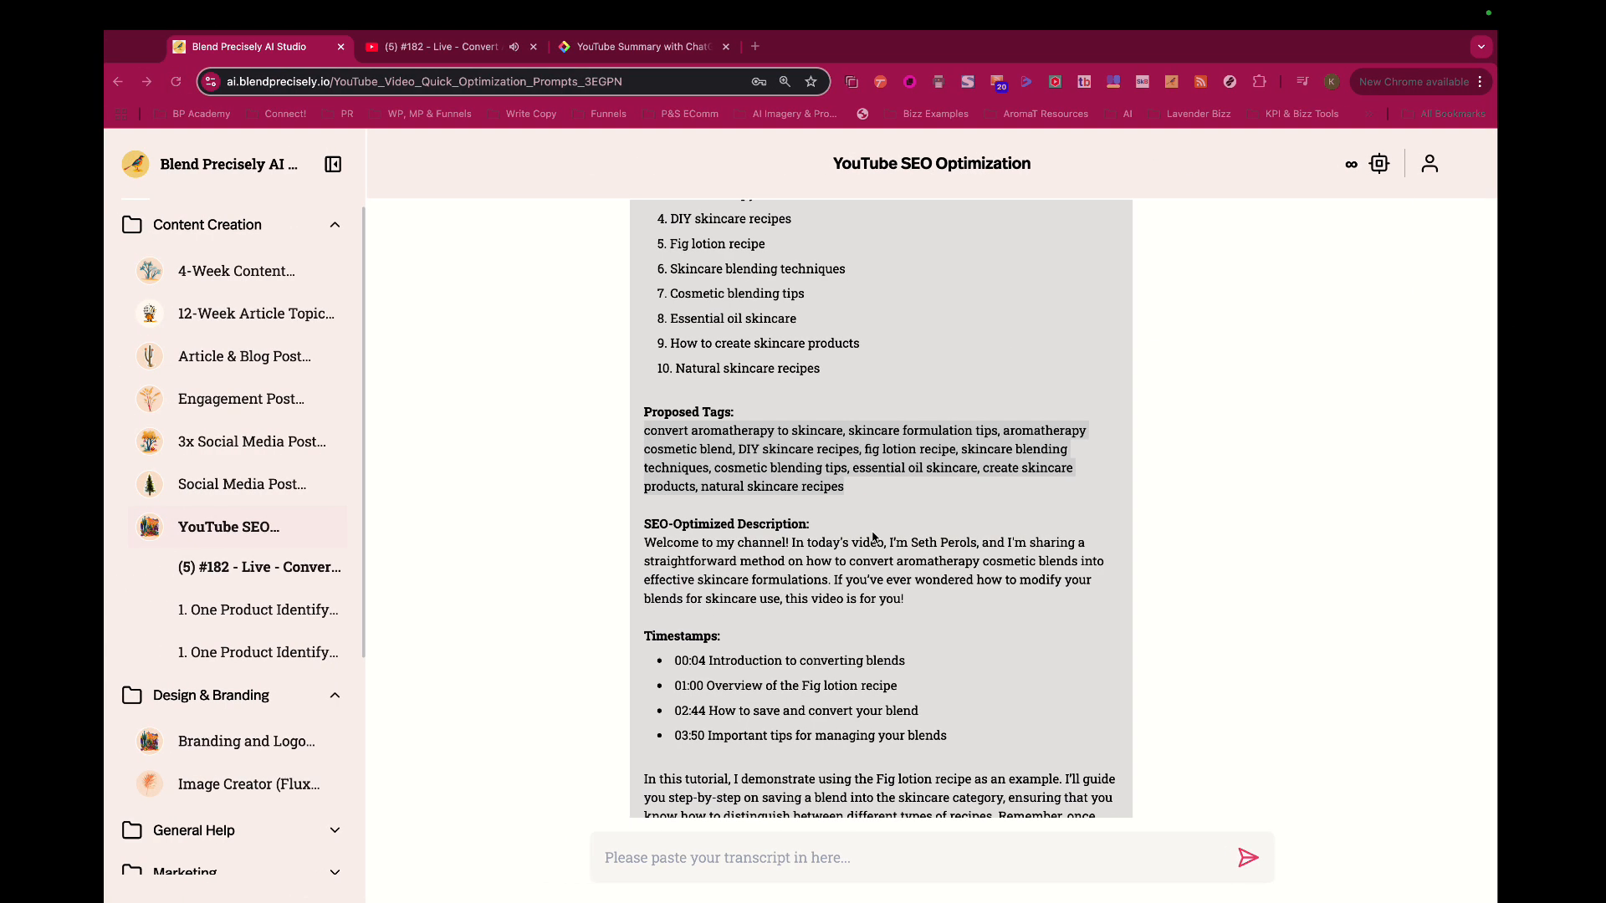
scroll(874, 542, "down", 3)
left_click_drag(961, 516, 641, 412)
key("super+c")
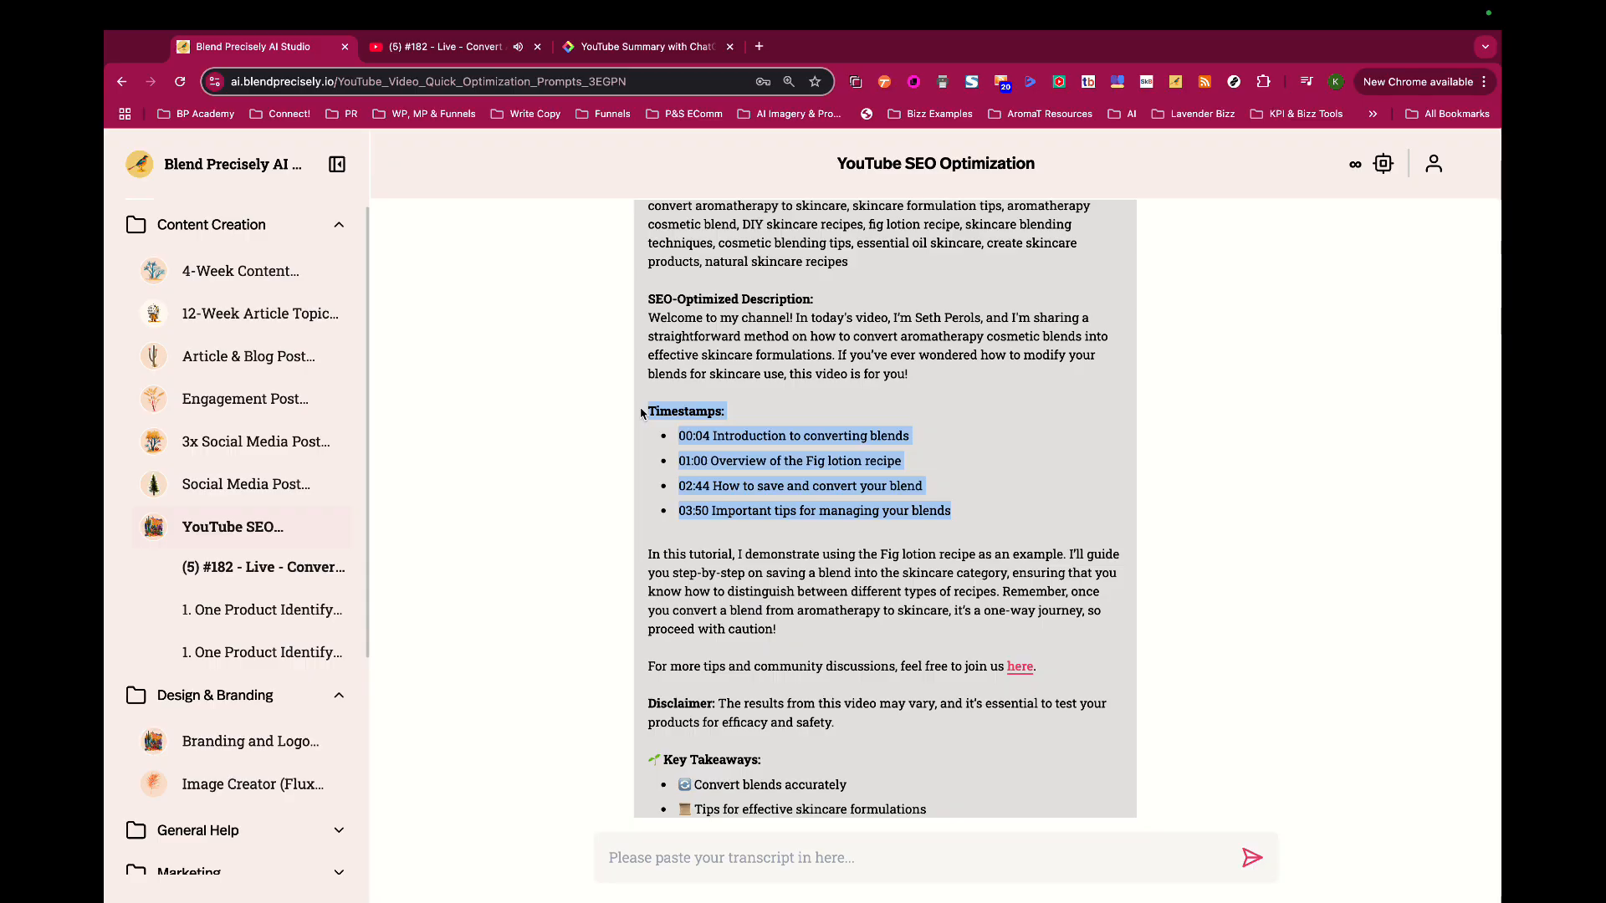
In YouTube Studio, paste the copied timestamps into the description after the Final Steps section, tidy the blank lines, and save the video
key("ctrl+Right")
scroll(711, 423, "up", 5)
scroll(711, 422, "up", 10)
scroll(711, 417, "down", 2)
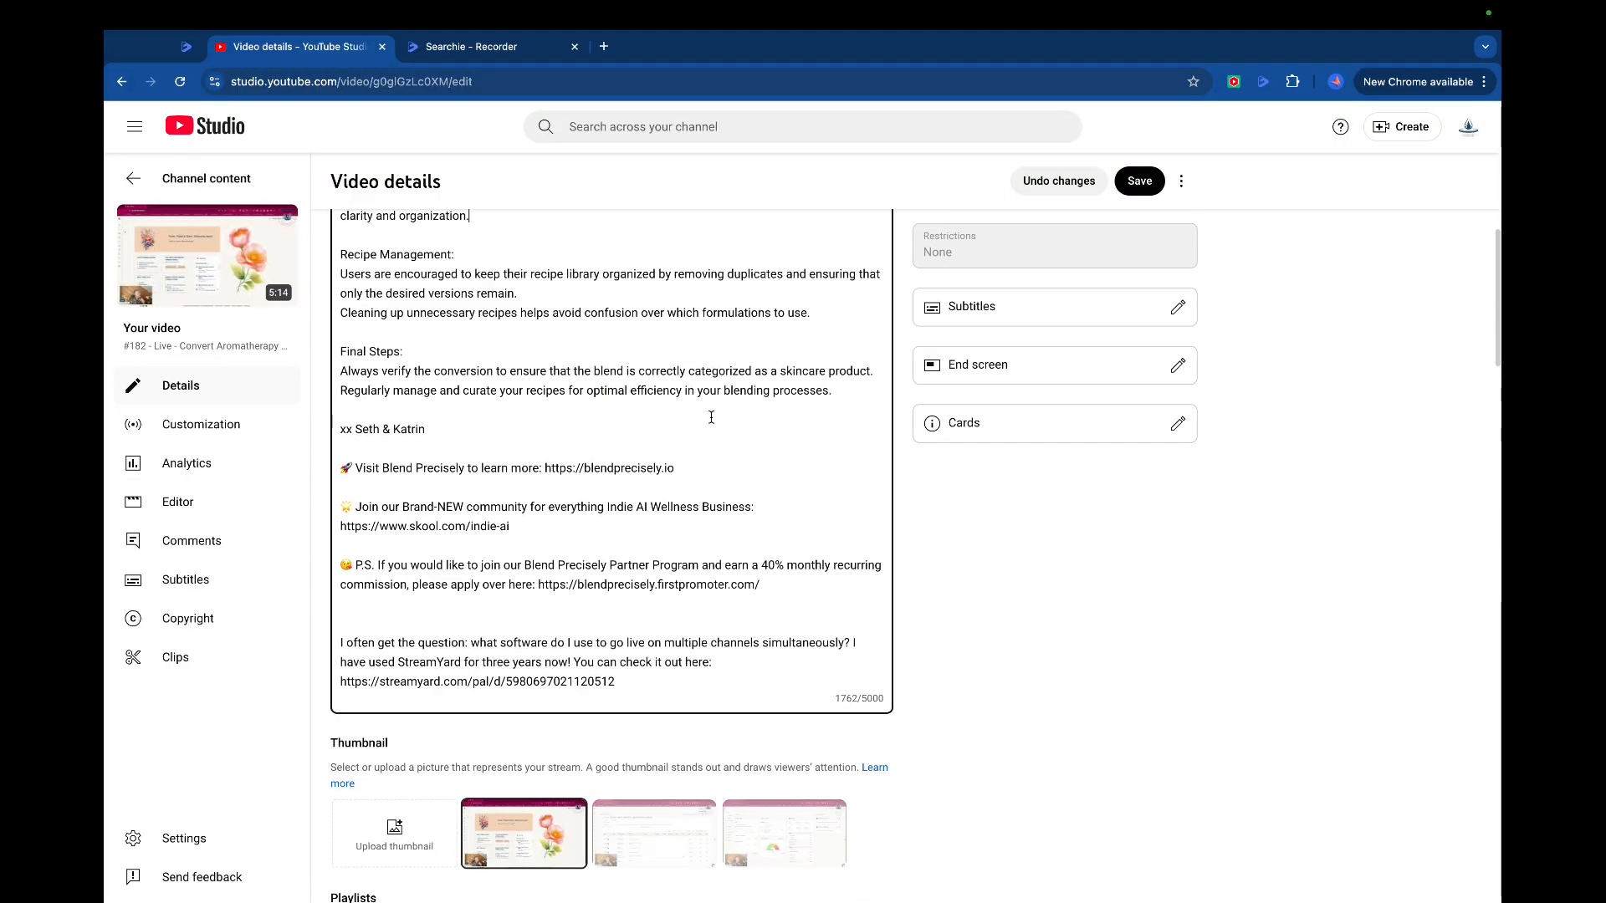
scroll(711, 417, "up", 3)
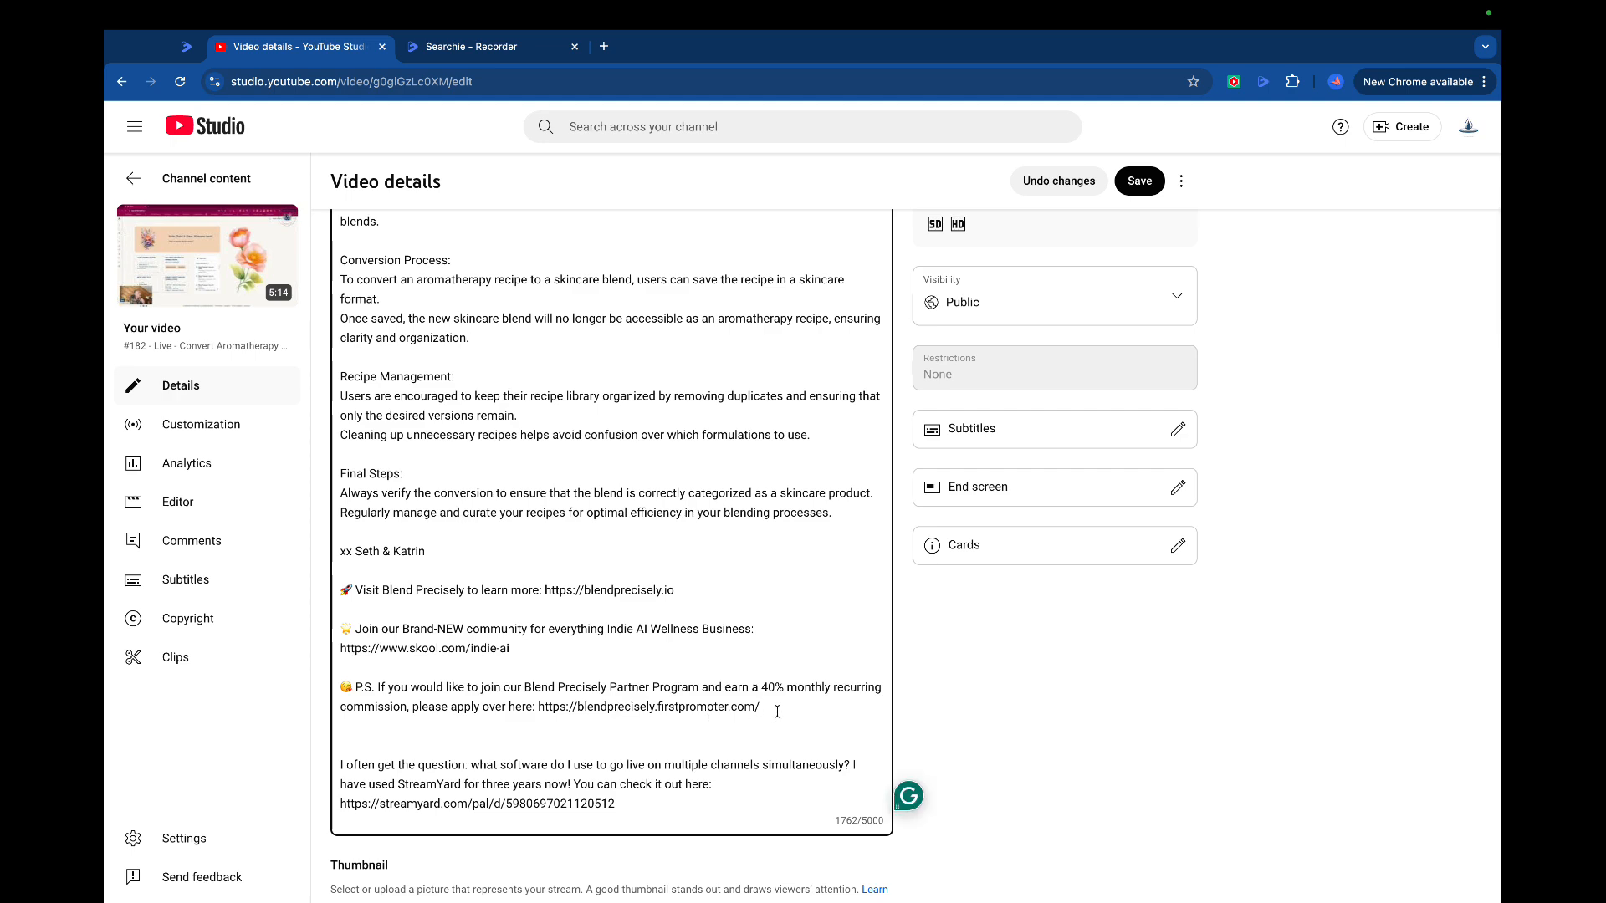
scroll(740, 368, "up", 1)
left_click(854, 536)
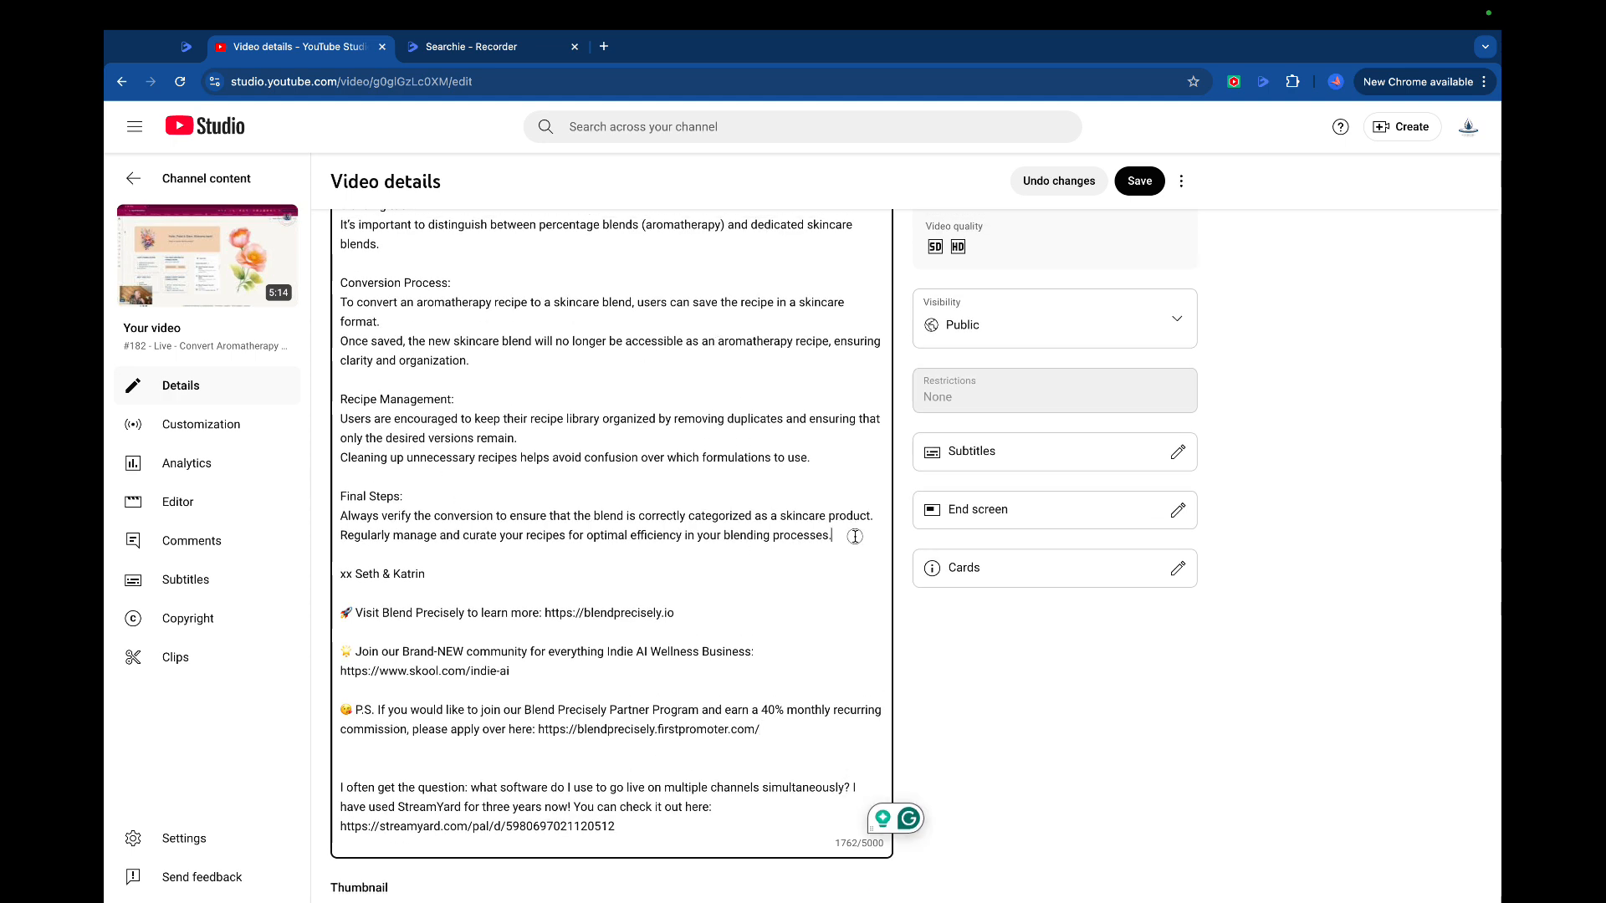
key("Return")
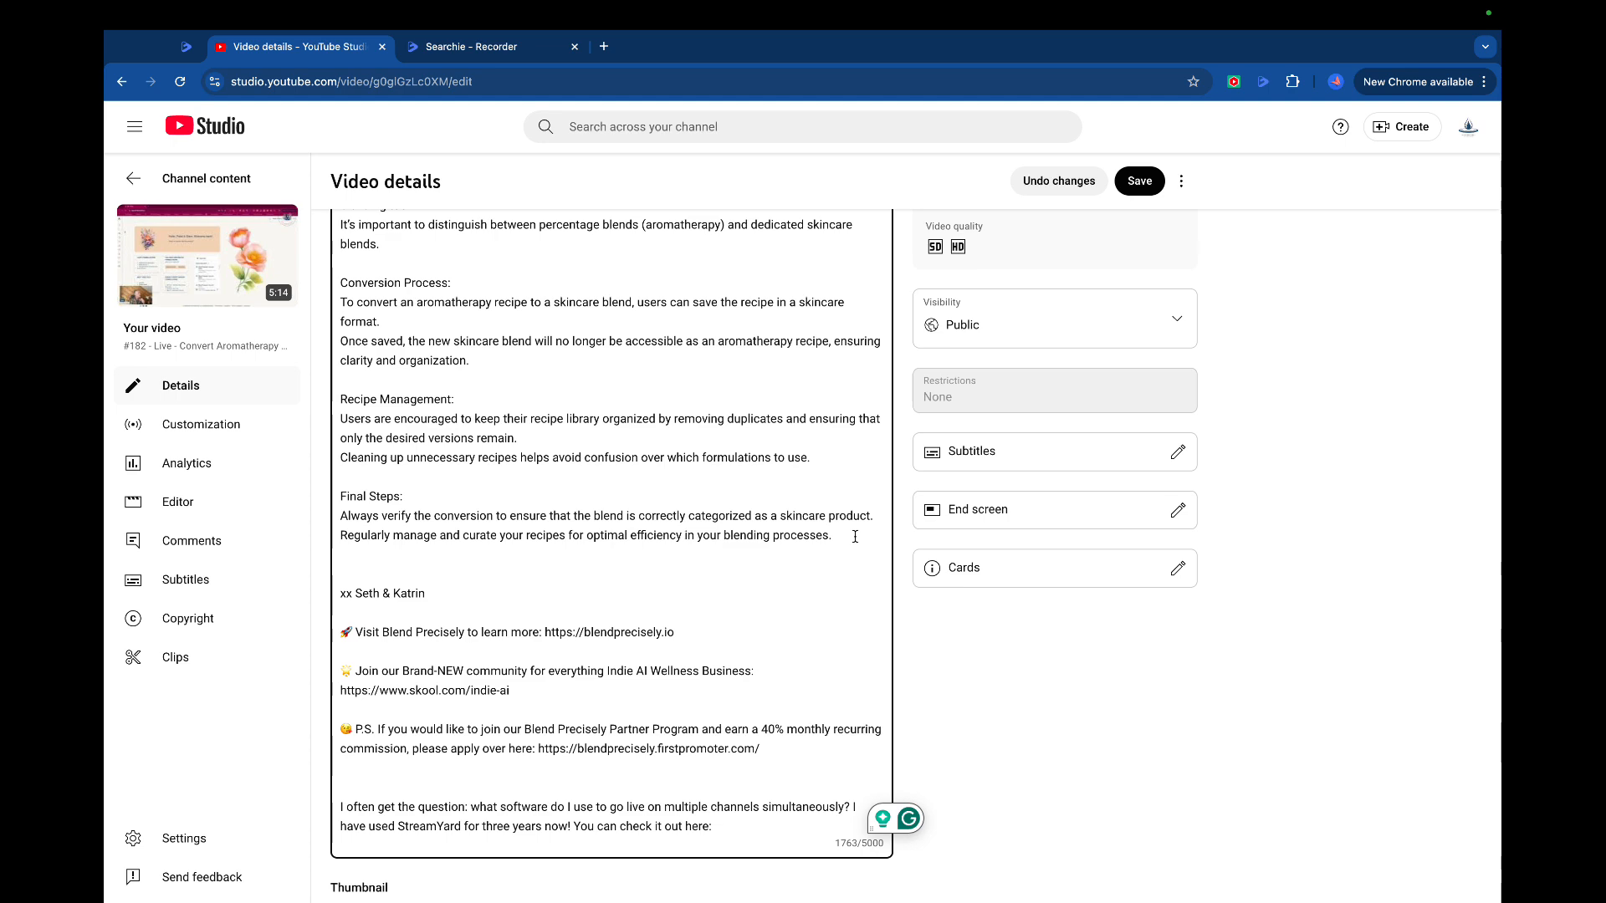
key("super+v")
key("Return")
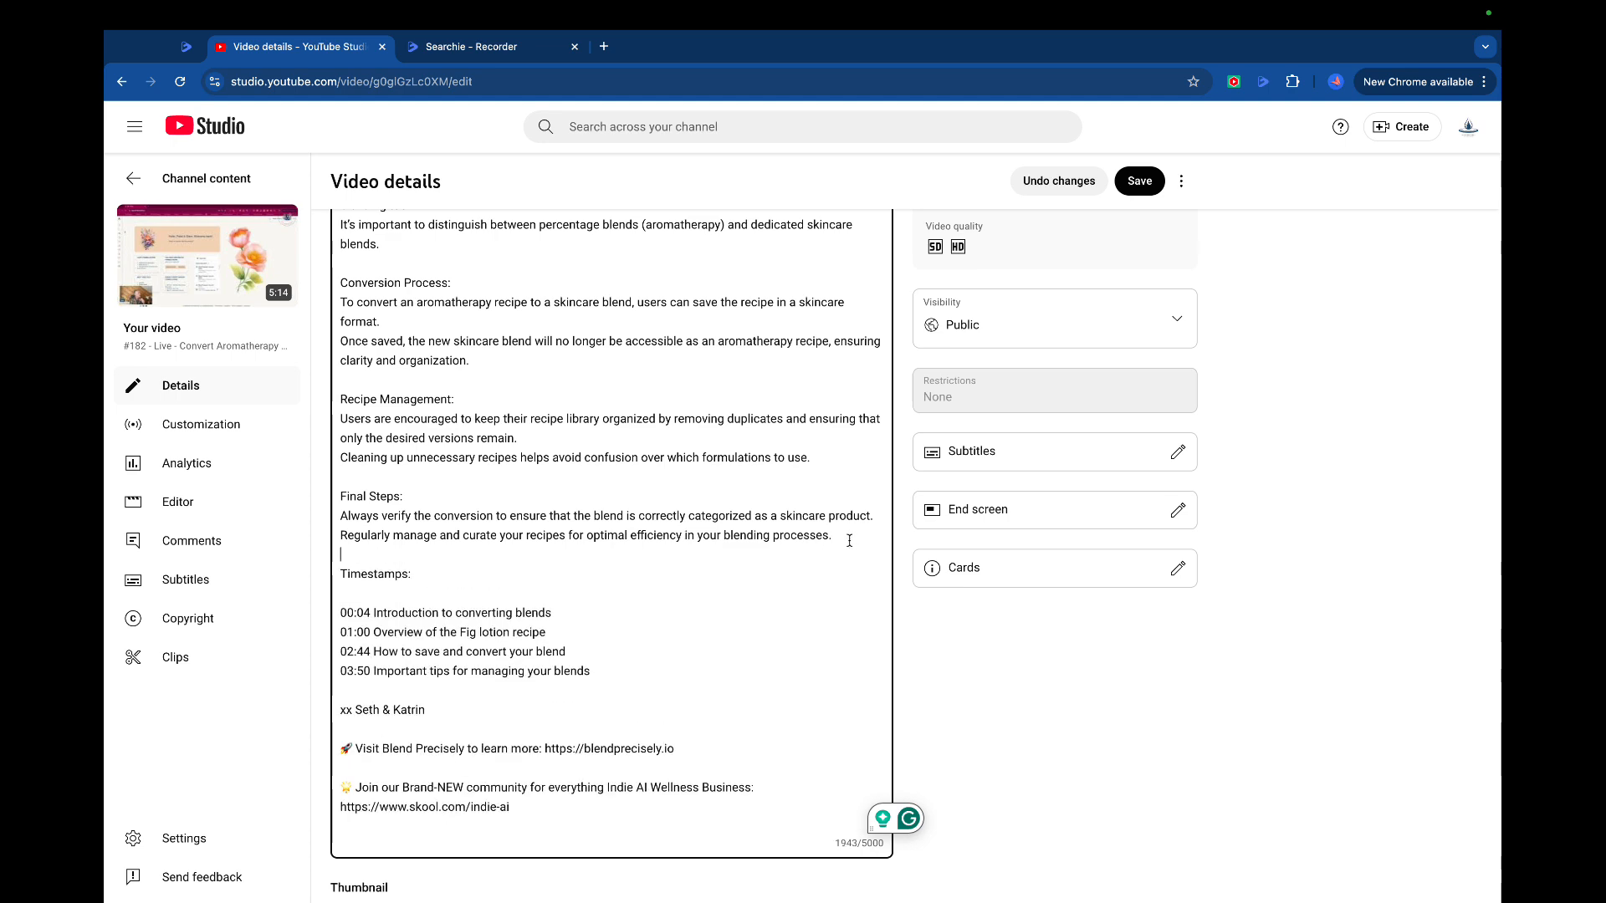
key("BackSpace")
left_click(1152, 184)
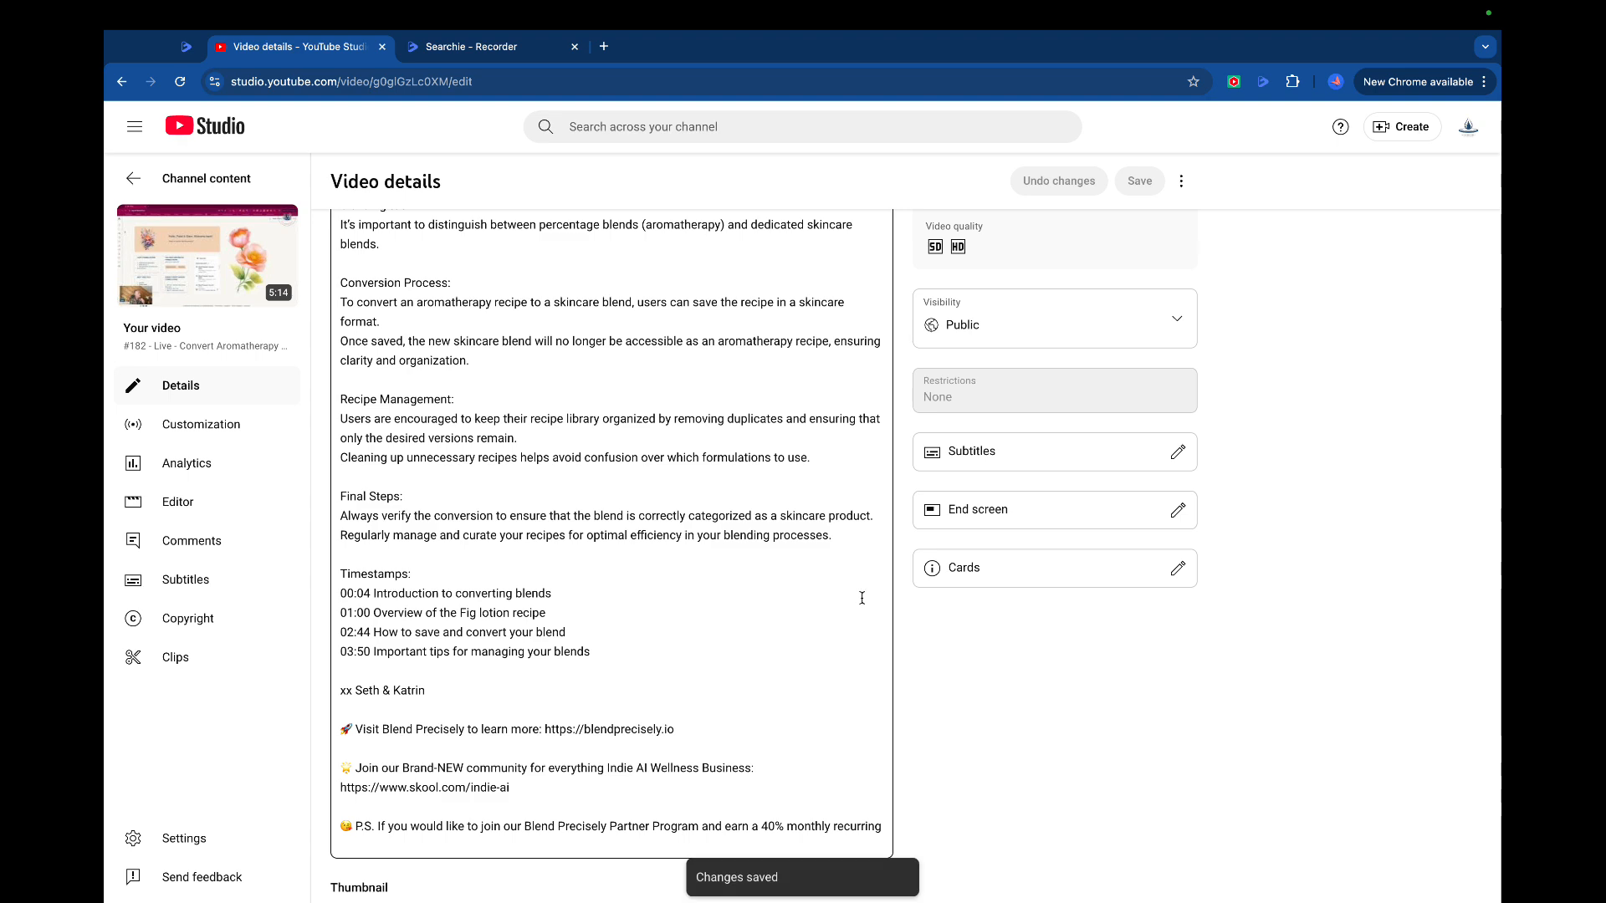
Copy the #182 video's link and open its public watch page in the other browser tab
scroll(849, 475, "up", 3)
left_click(1176, 397)
left_click(510, 47)
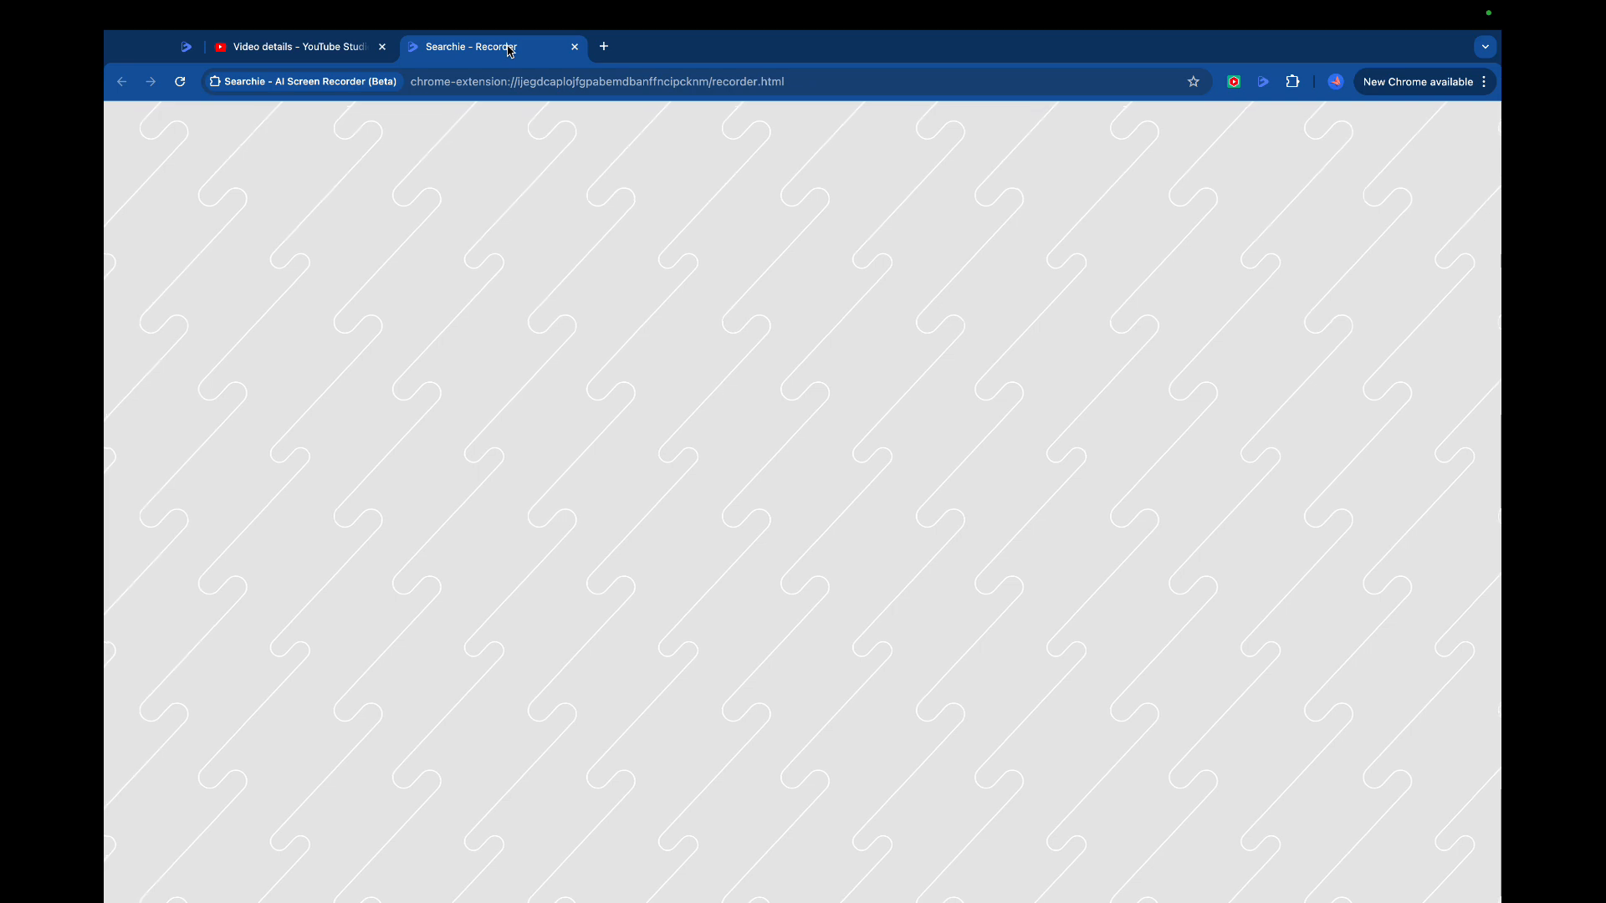
left_click(494, 82)
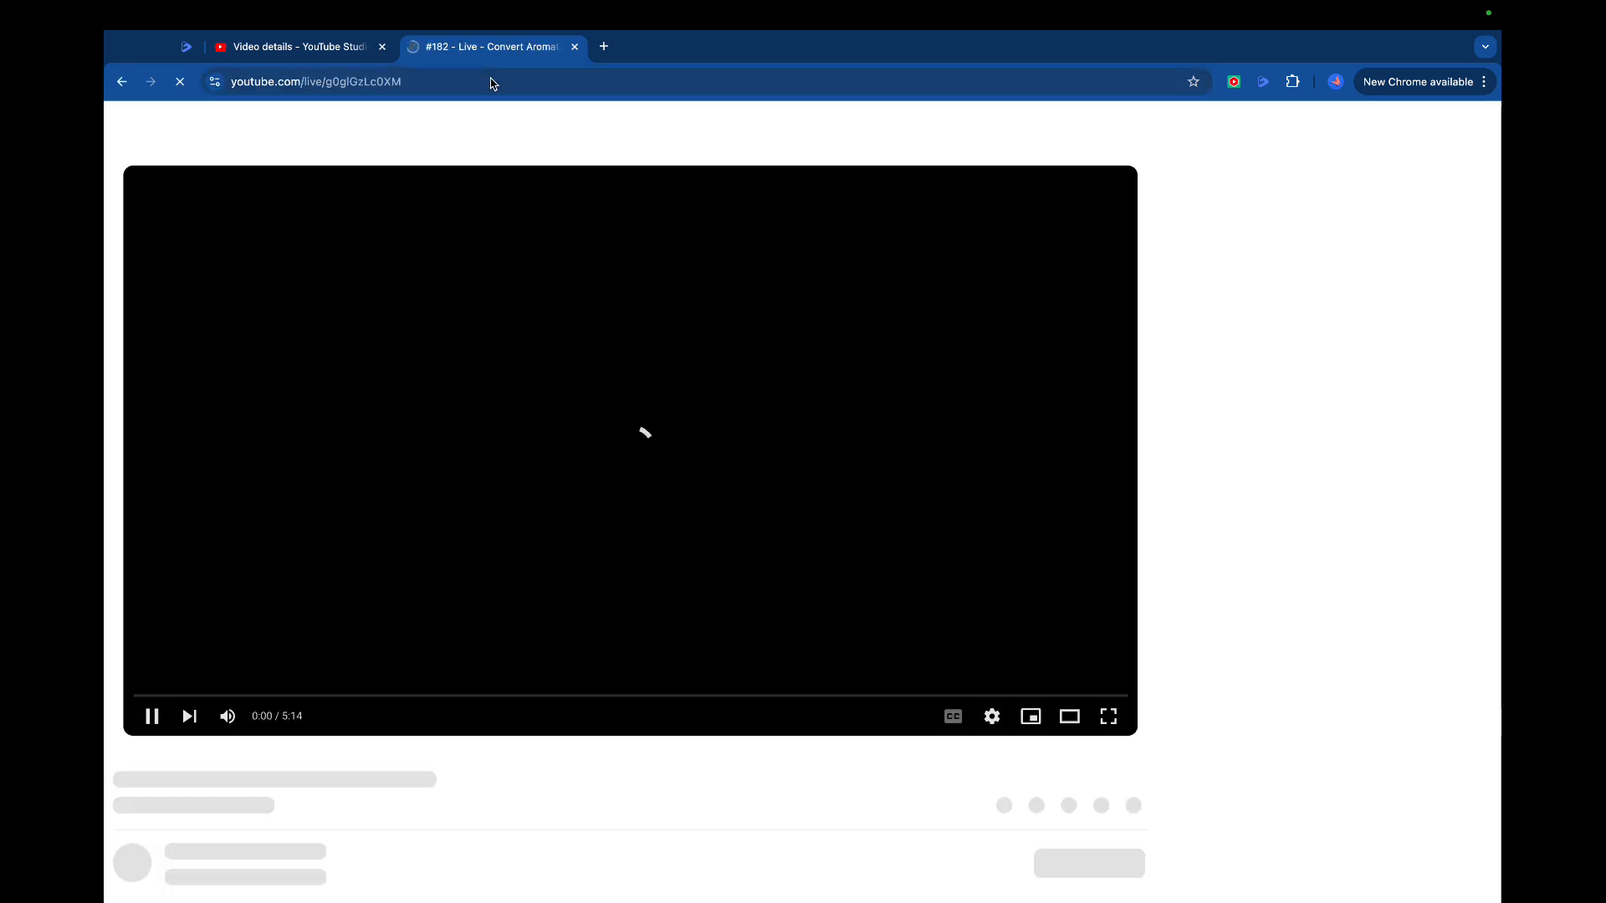
Expand the description on the watch page, test the 3:50 timestamp link and check the key moments section
scroll(444, 448, "down", 4)
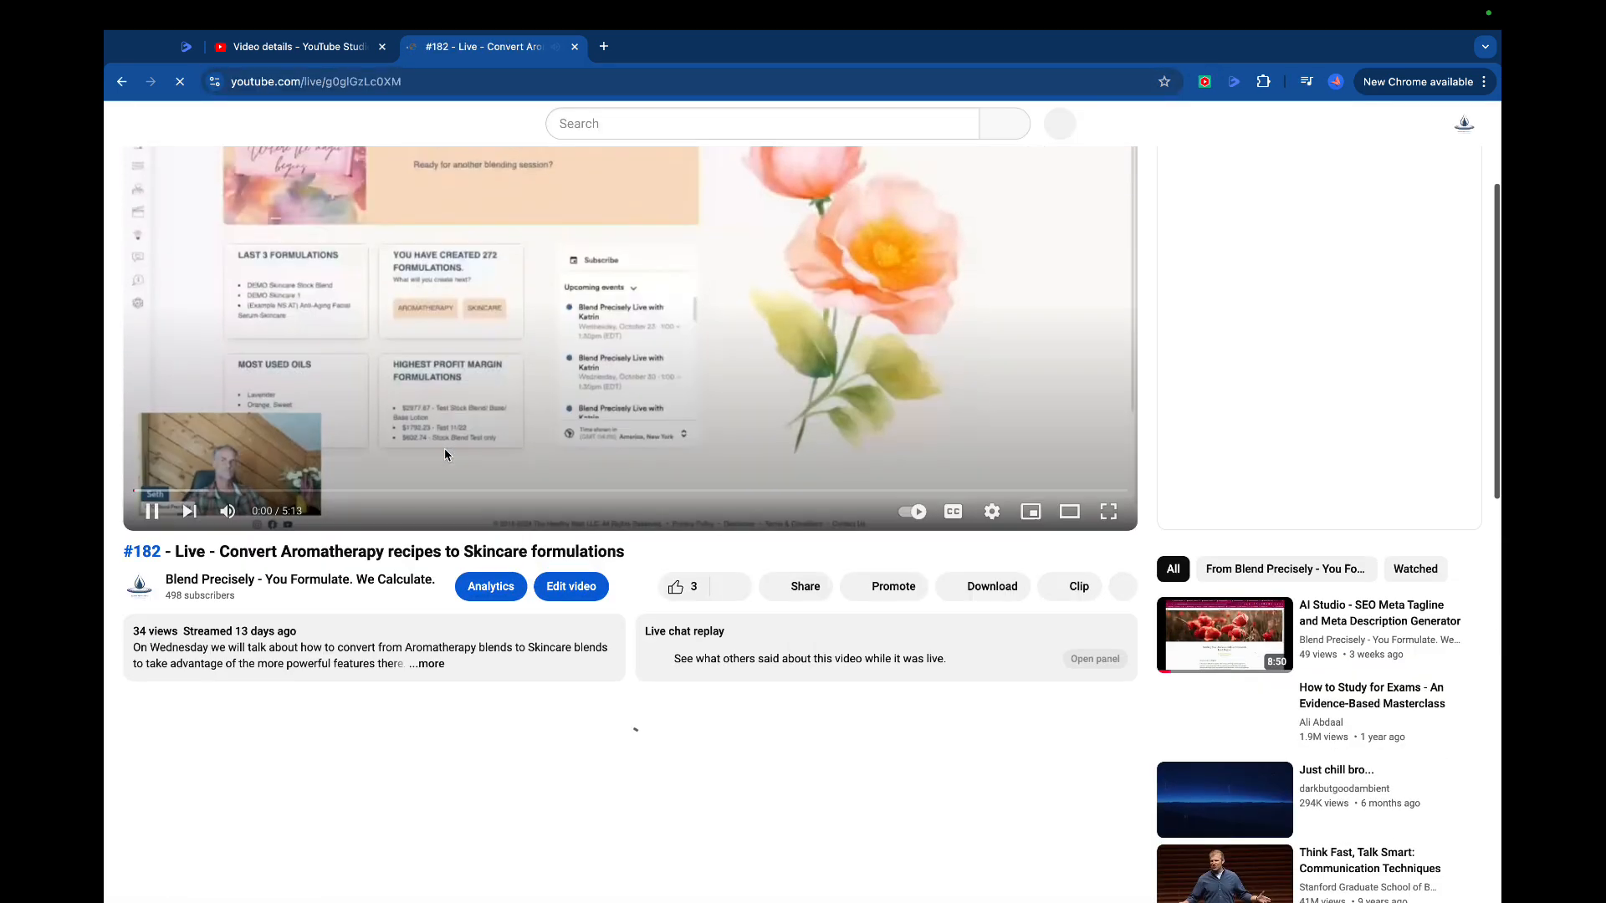
left_click(427, 558)
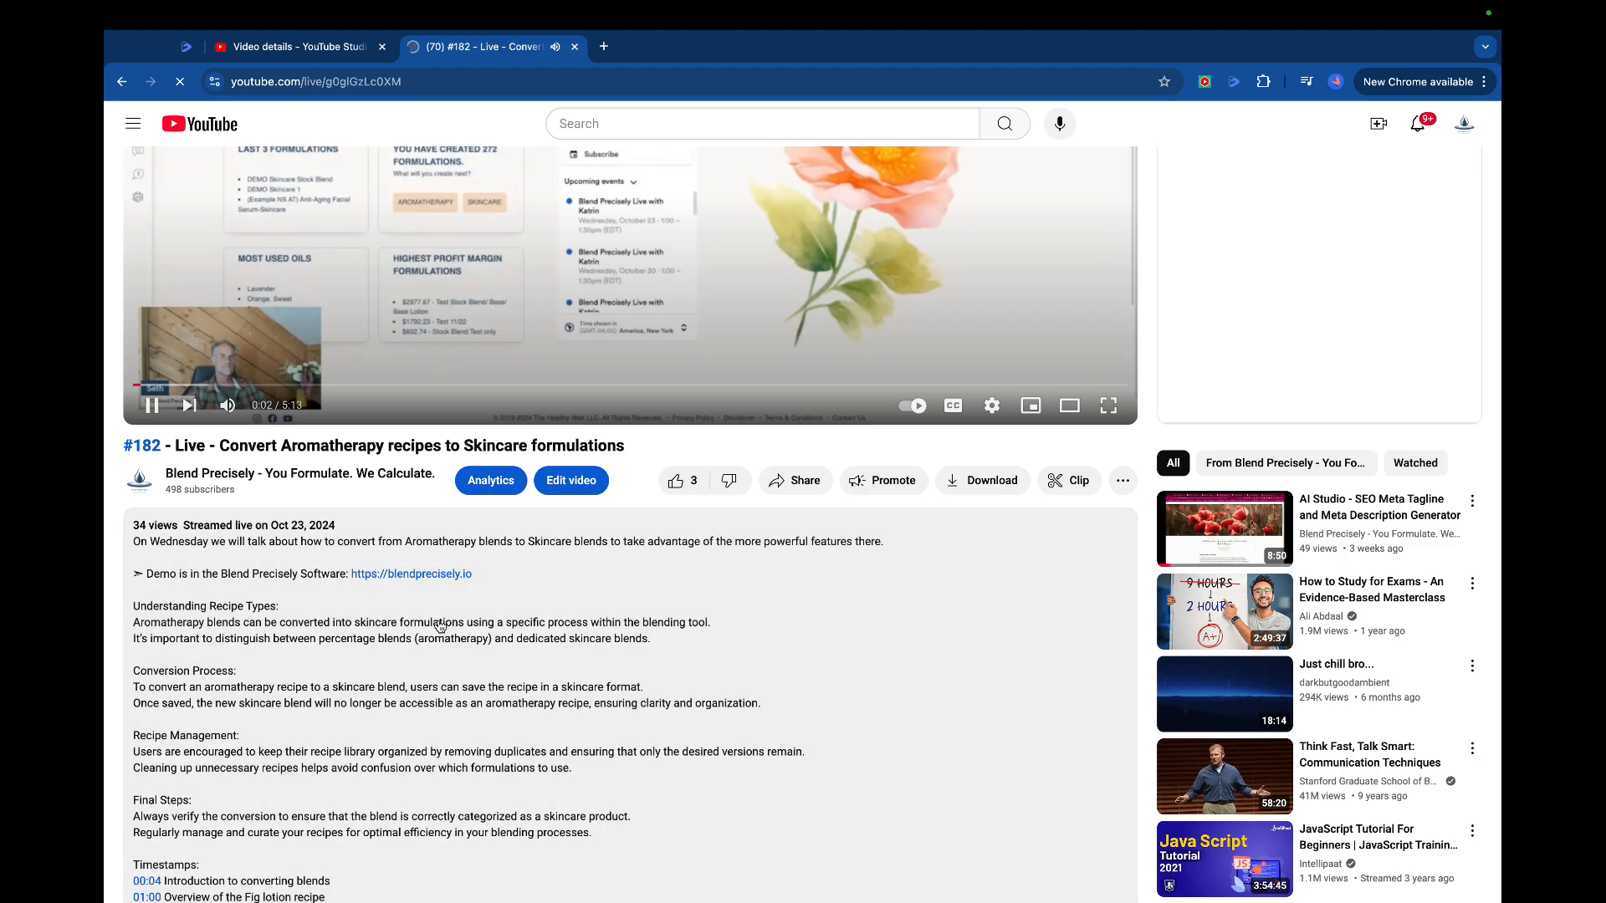
scroll(251, 418, "down", 7)
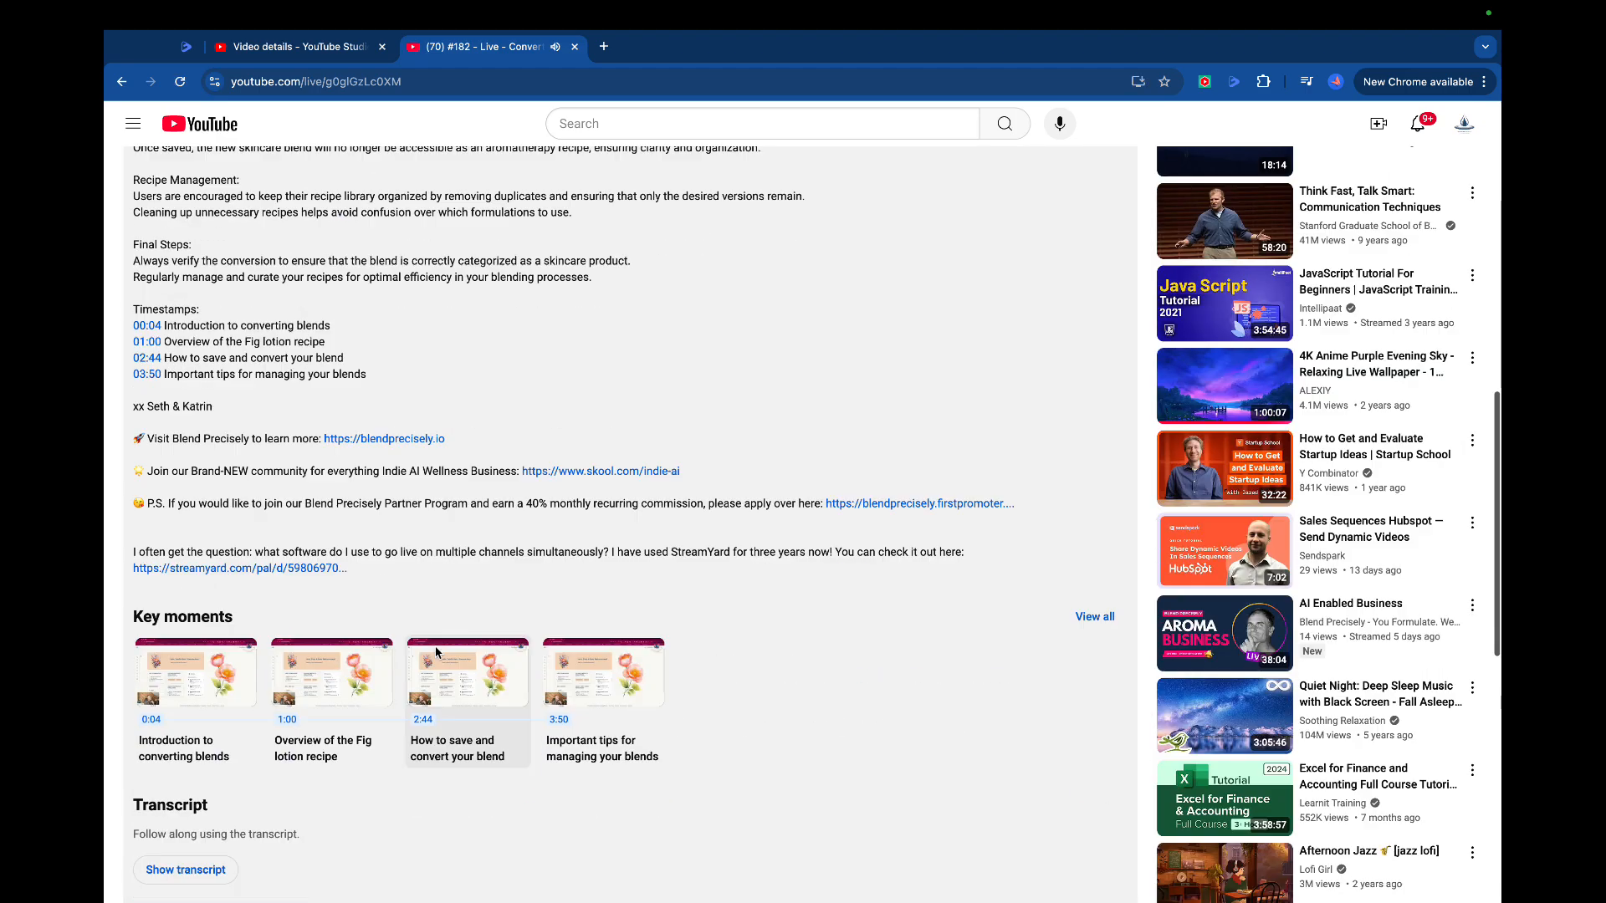
left_click(146, 376)
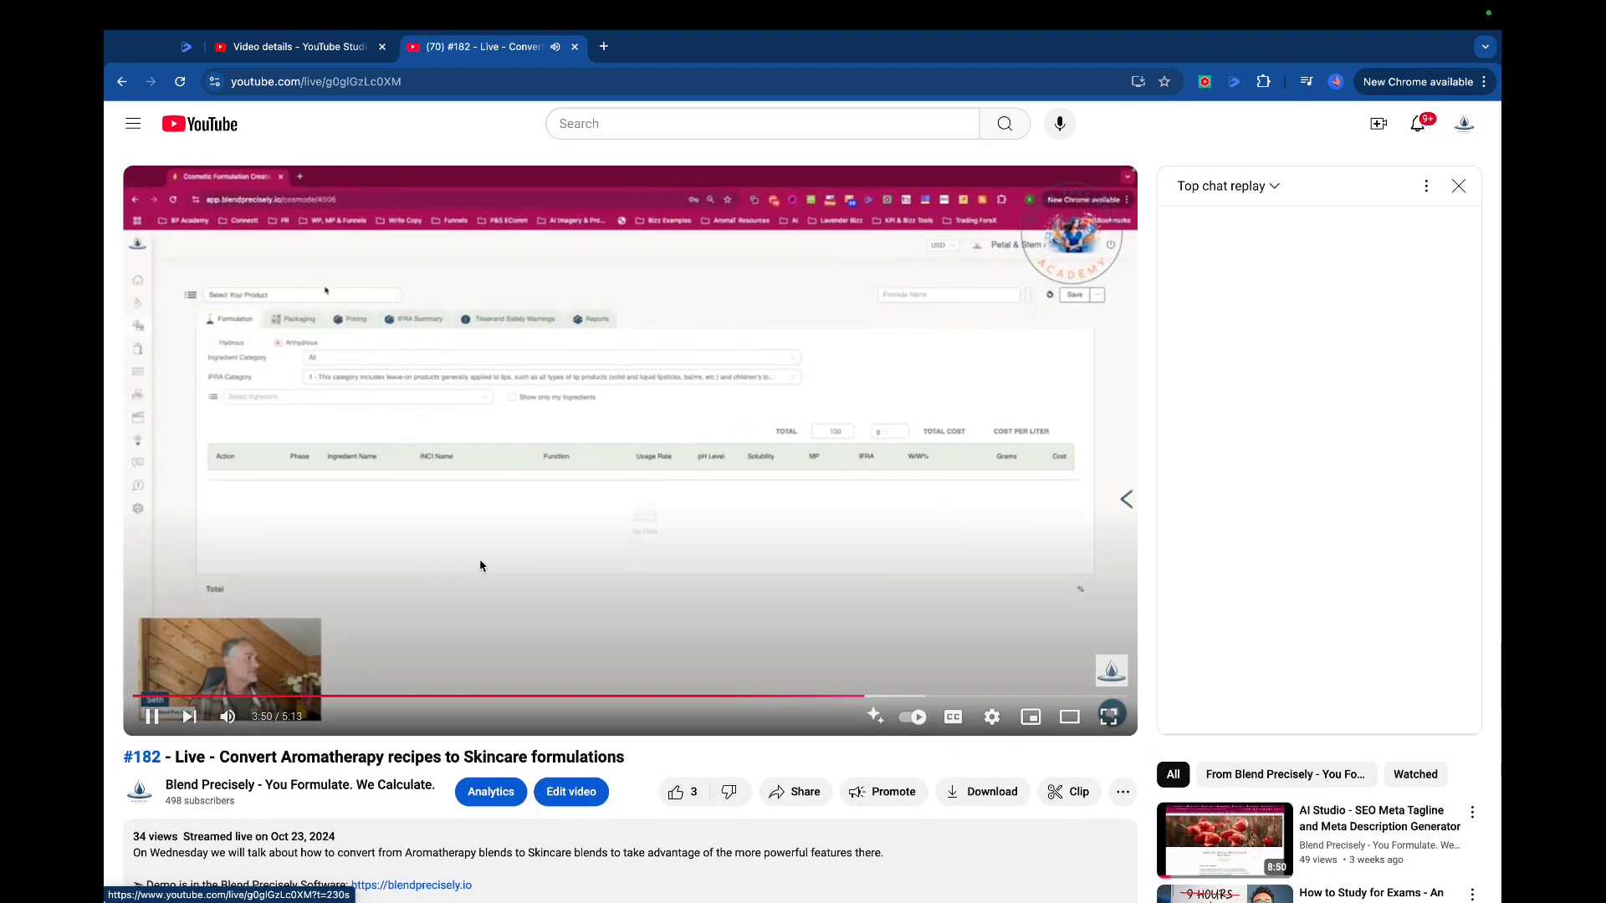
scroll(481, 567, "down", 15)
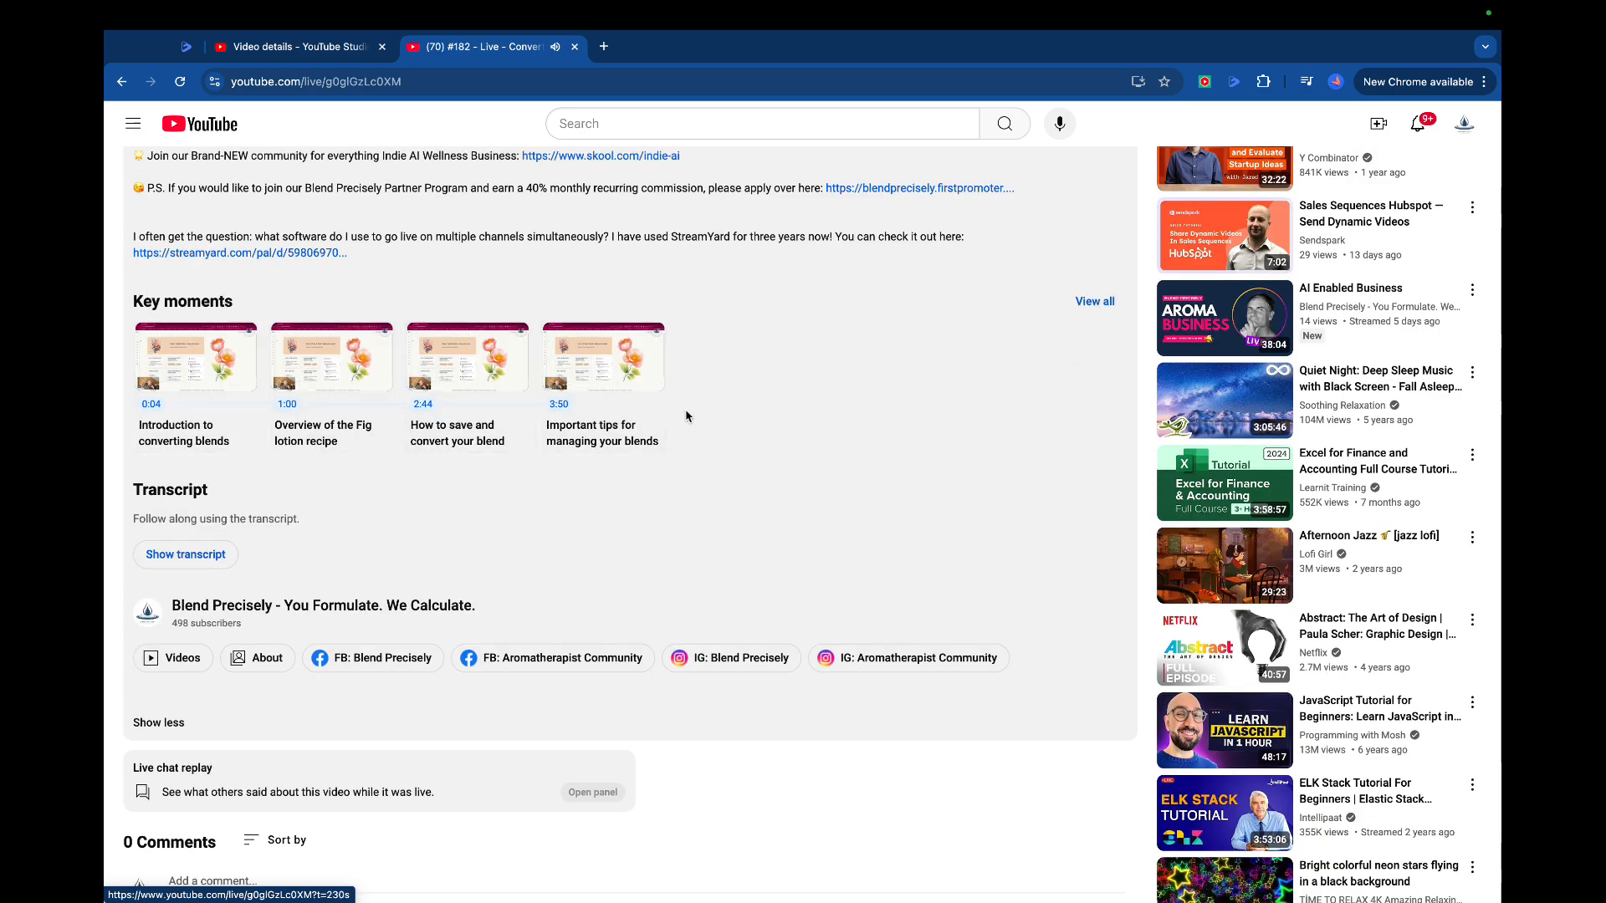
scroll(689, 419, "up", 15)
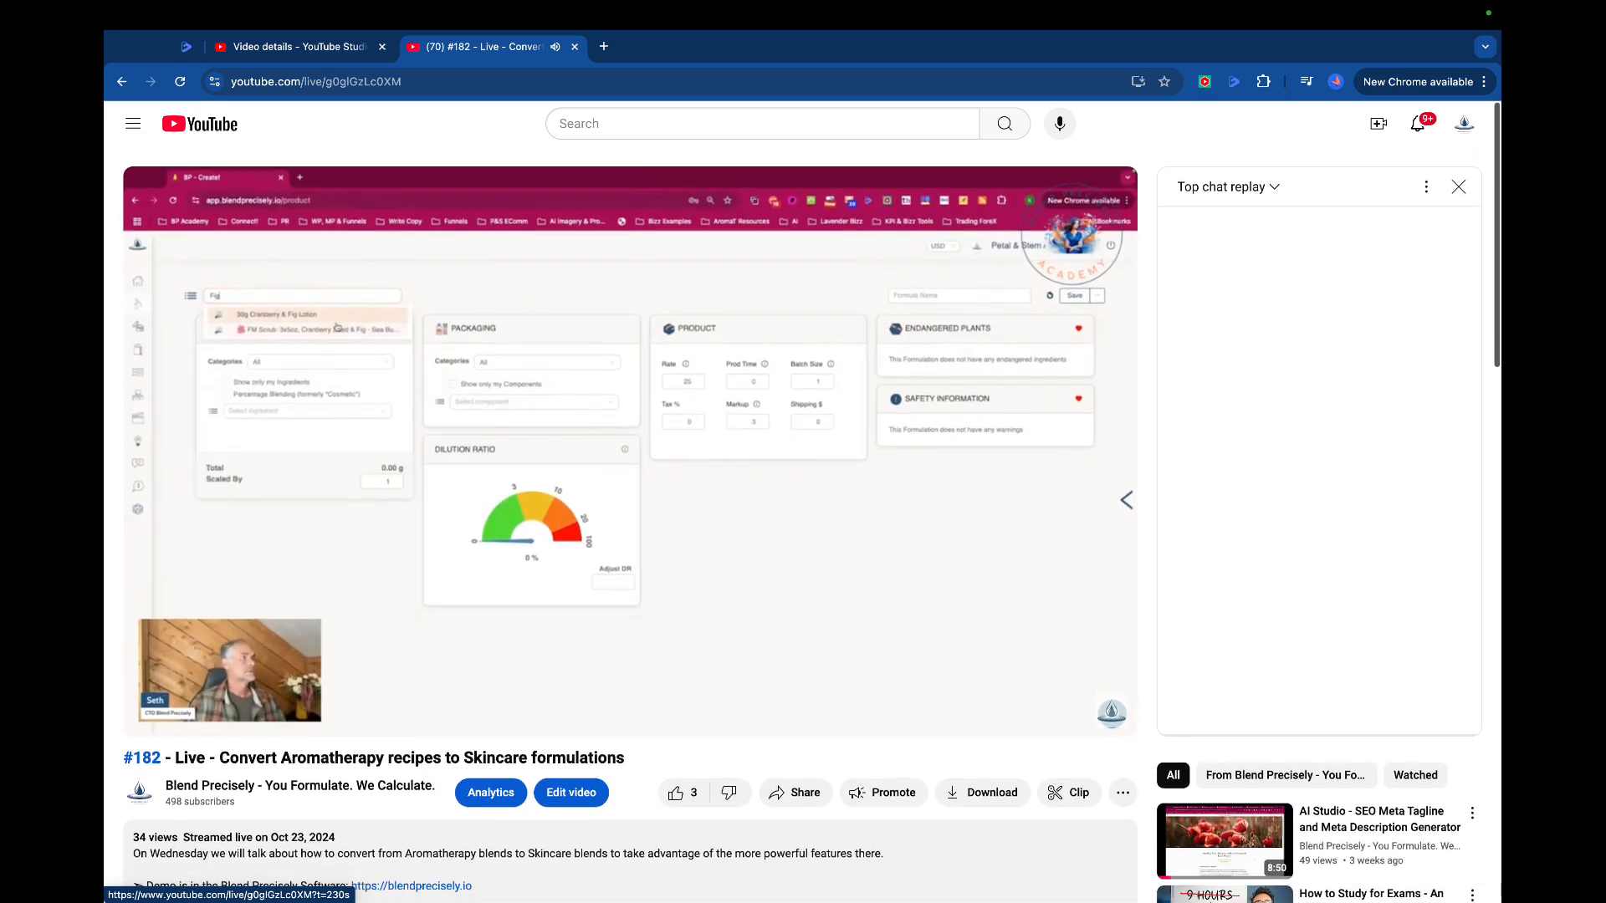